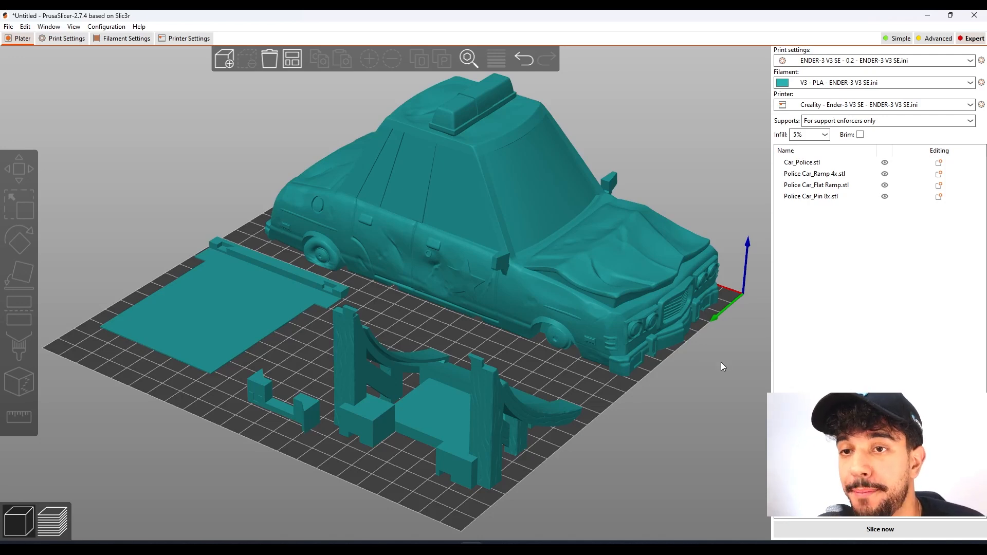
Examine the police car and four-piece ramp models from above and from below.
{"action": "scroll", "coordinate": [601, 390], "scroll_direction": "up", "scroll_amount": 2}
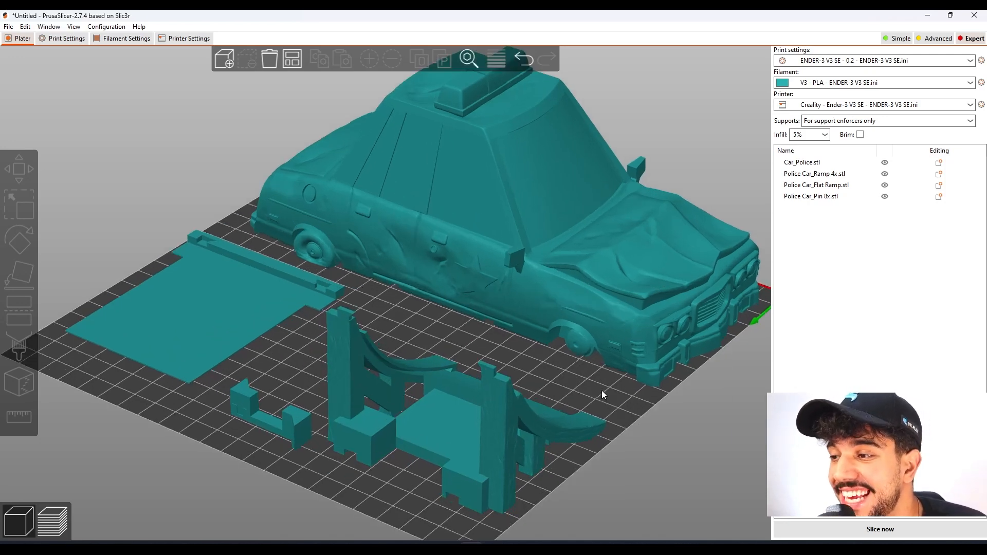
{"action": "scroll", "coordinate": [609, 392], "scroll_direction": "down", "scroll_amount": 4}
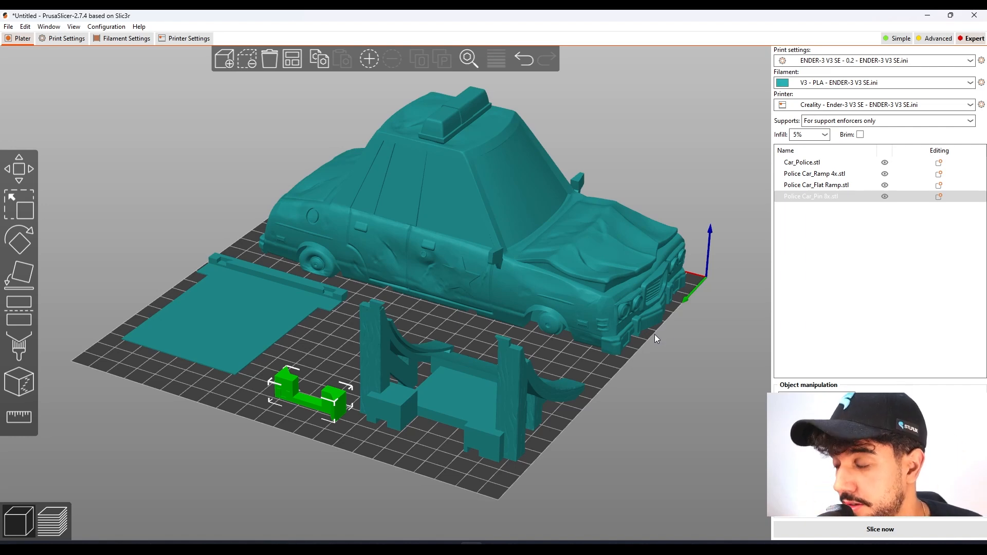
{"action": "left_click", "coordinate": [646, 278]}
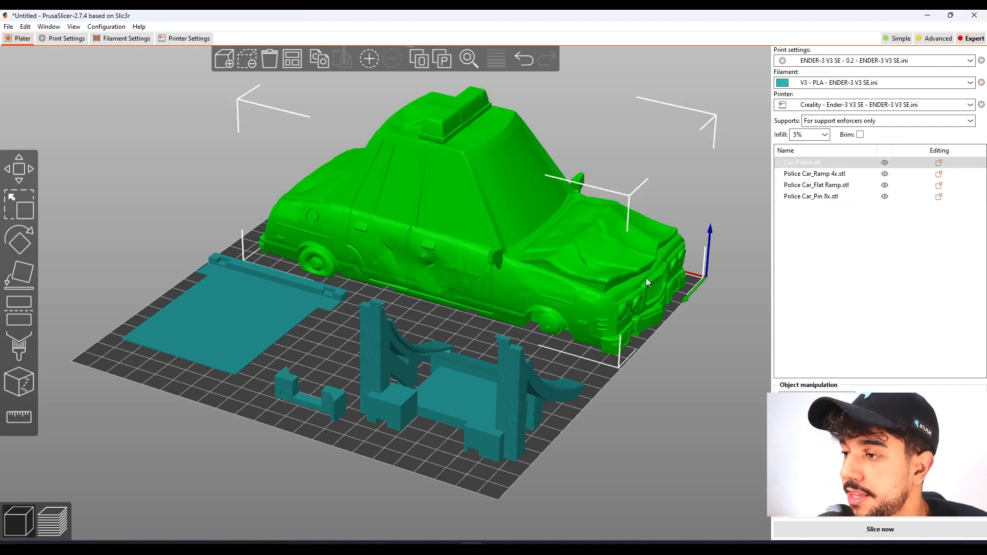
{"action": "left_click", "coordinate": [525, 400]}
{"action": "left_click_drag", "start_coordinate": [659, 406], "coordinate": [588, 323]}
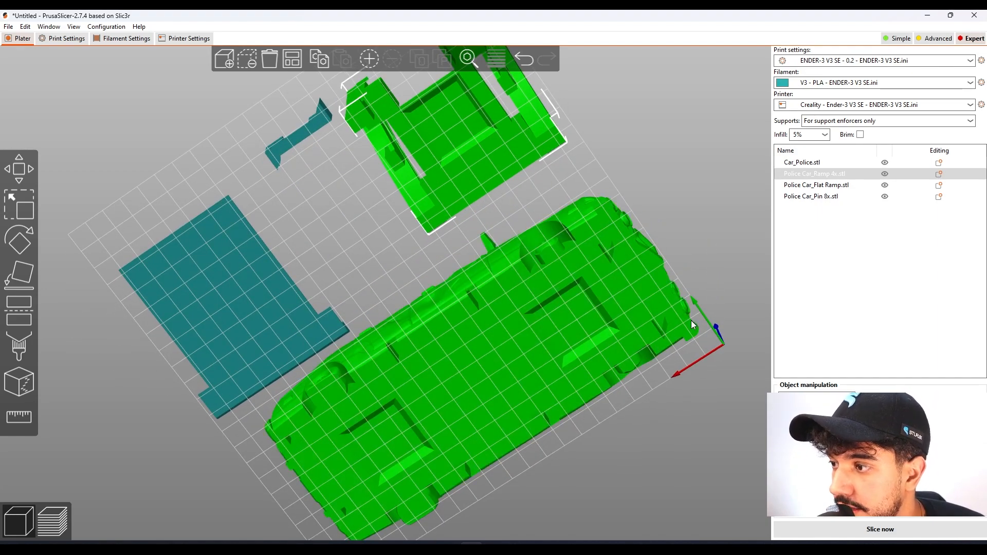
{"action": "left_click_drag", "start_coordinate": [717, 352], "coordinate": [446, 359]}
{"action": "left_click_drag", "start_coordinate": [568, 474], "coordinate": [561, 448]}
{"action": "left_click_drag", "start_coordinate": [698, 436], "coordinate": [535, 430]}
{"action": "left_click_drag", "start_coordinate": [573, 365], "coordinate": [587, 412]}
{"action": "scroll", "coordinate": [585, 408], "scroll_direction": "down", "scroll_amount": 2}
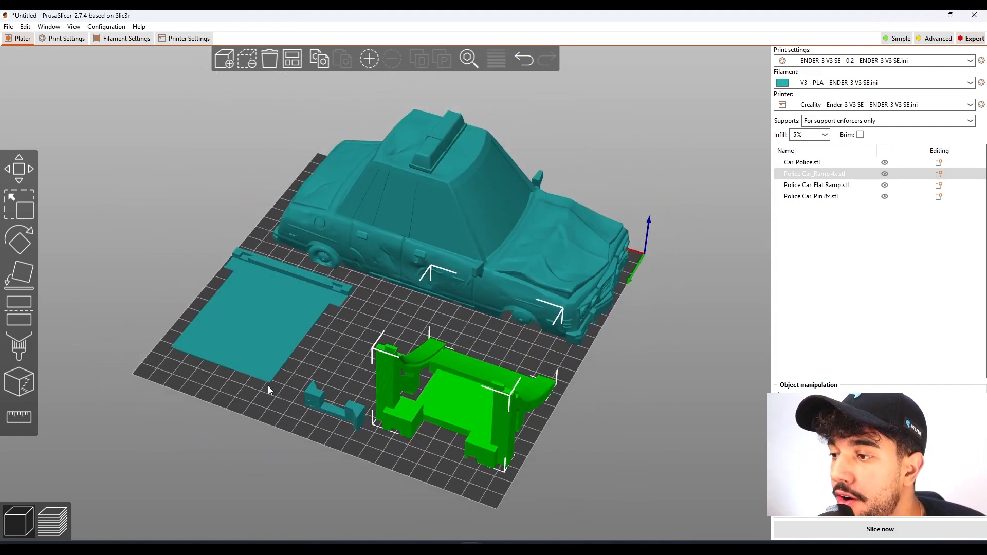
Compare the flat ramp with the curved car ramp by selecting each on the bed.
{"action": "left_click", "coordinate": [288, 323]}
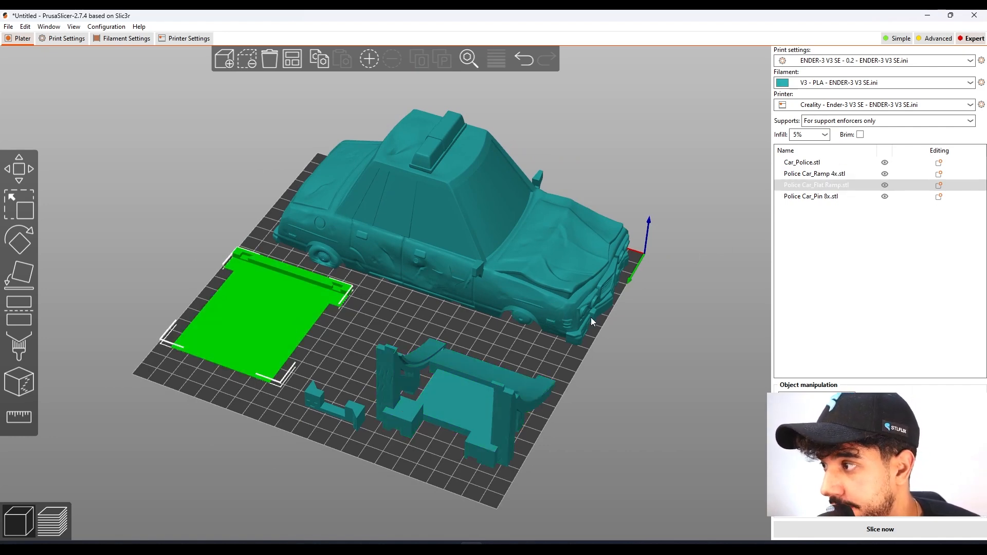
{"action": "left_click", "coordinate": [495, 429]}
{"action": "left_click_drag", "start_coordinate": [617, 423], "coordinate": [598, 428]}
{"action": "left_click_drag", "start_coordinate": [610, 475], "coordinate": [632, 466]}
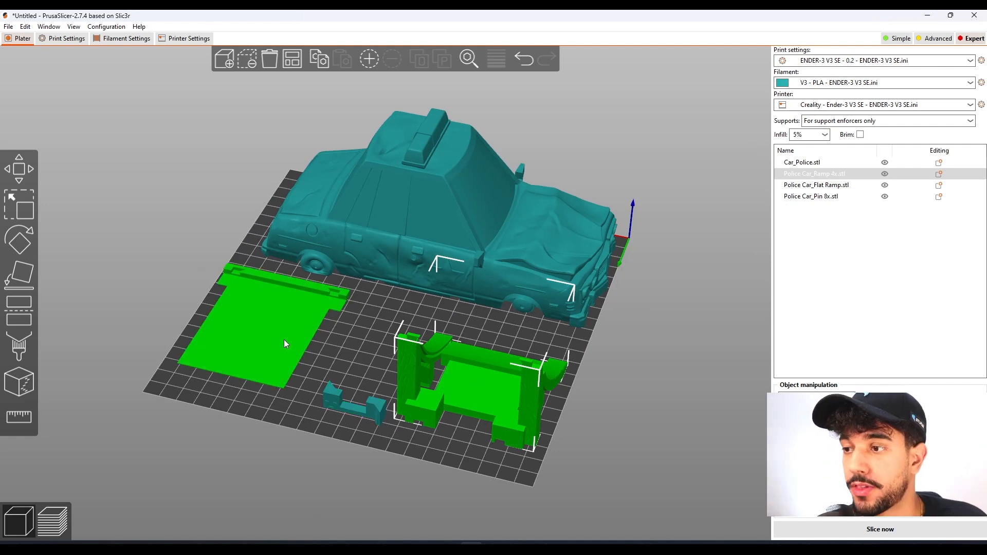
{"action": "left_click", "coordinate": [285, 324]}
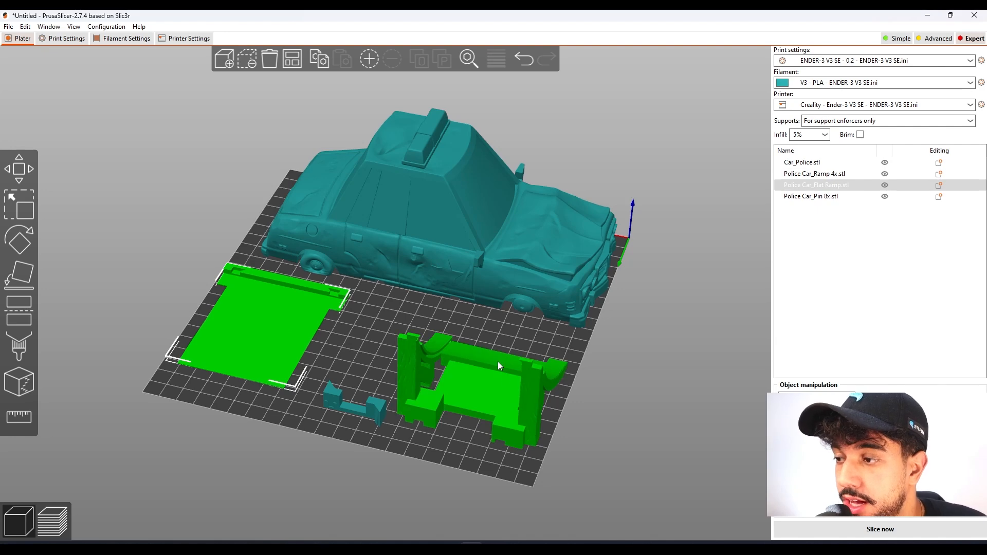
{"action": "left_click_drag", "start_coordinate": [593, 376], "coordinate": [593, 391]}
Inspect the small pin model next to the ramps and clear the selection.
{"action": "left_click", "coordinate": [363, 396]}
{"action": "left_click", "coordinate": [261, 317]}
{"action": "left_click", "coordinate": [365, 431]}
{"action": "left_click", "coordinate": [287, 393]}
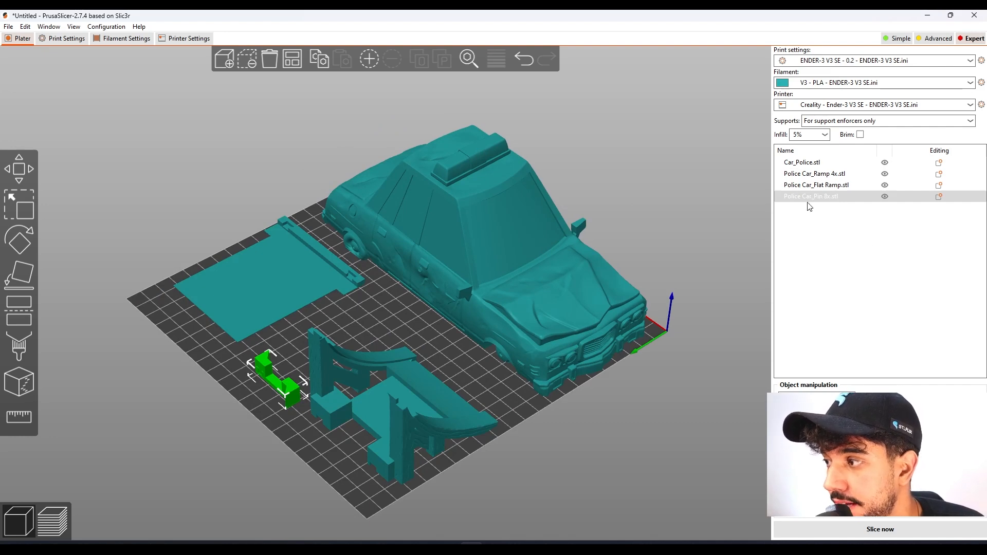
{"action": "left_click", "coordinate": [307, 443]}
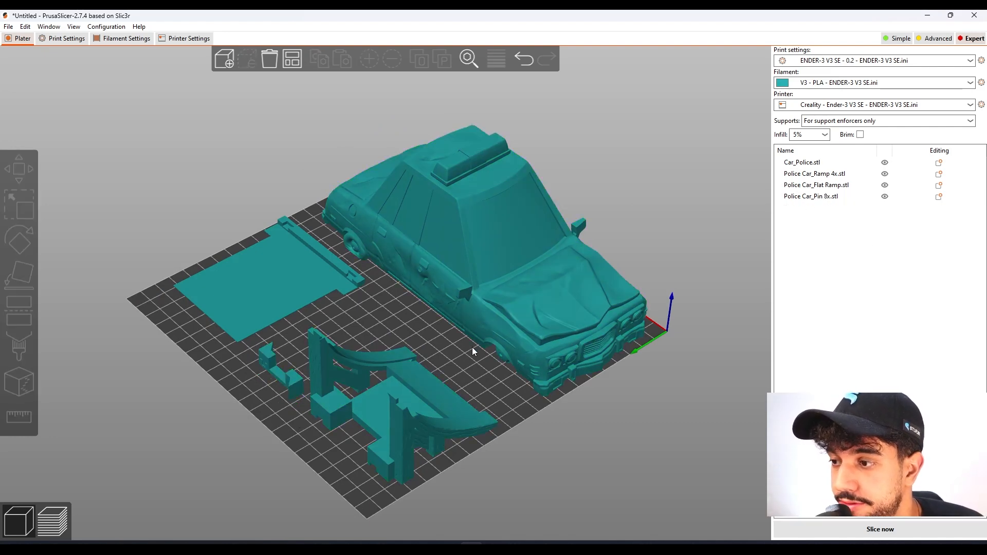
Arrange the models so only Car_Police.stl occupies the middle of the bed and the ramps and pin lie outside it.
{"action": "left_click", "coordinate": [517, 321]}
{"action": "left_click_drag", "start_coordinate": [520, 431], "coordinate": [437, 398]}
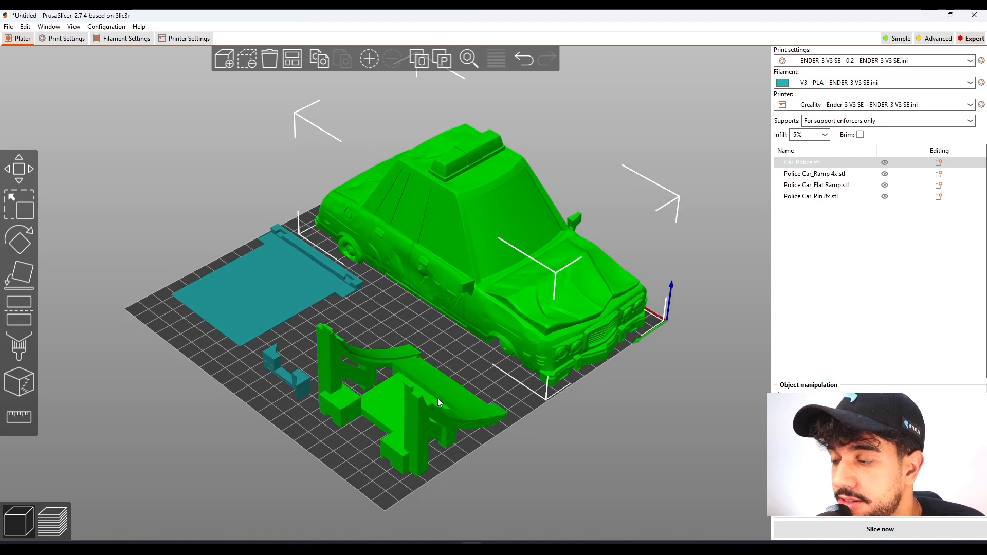
{"action": "left_click", "coordinate": [437, 398]}
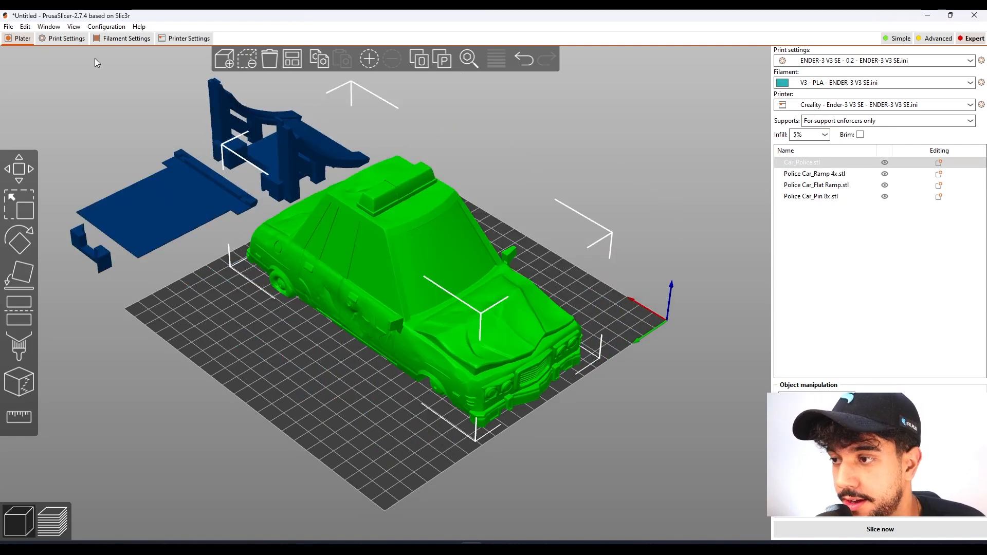
Check the layer height and perimeter settings of the print profile, and view the car from its side.
{"action": "left_click", "coordinate": [65, 39]}
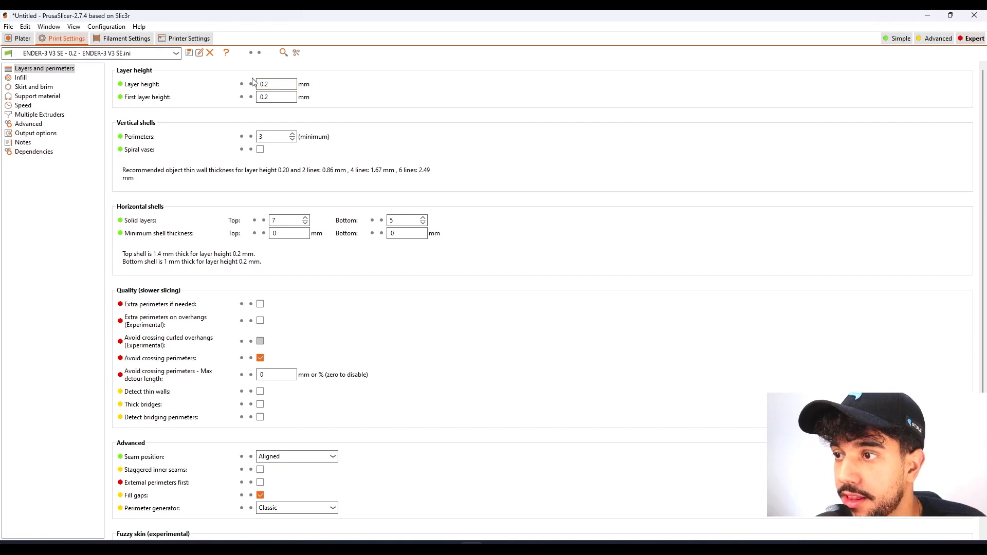
{"action": "left_click", "coordinate": [19, 38]}
{"action": "left_click_drag", "start_coordinate": [362, 430], "coordinate": [395, 421]}
{"action": "scroll", "coordinate": [494, 404], "scroll_direction": "up", "scroll_amount": 3}
{"action": "left_click_drag", "start_coordinate": [495, 404], "coordinate": [492, 404]}
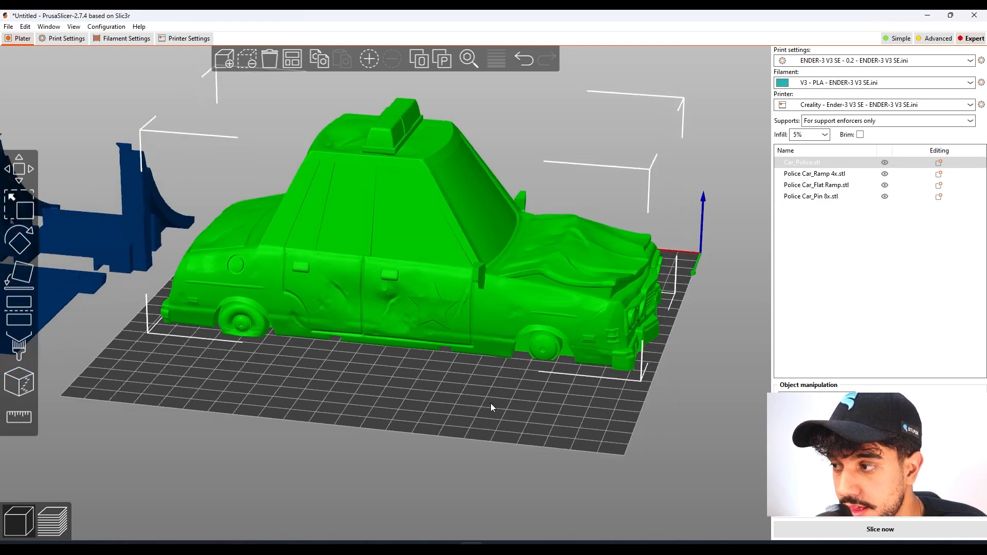
Set the infill density of the print profile to 10%.
{"action": "left_click", "coordinate": [65, 39]}
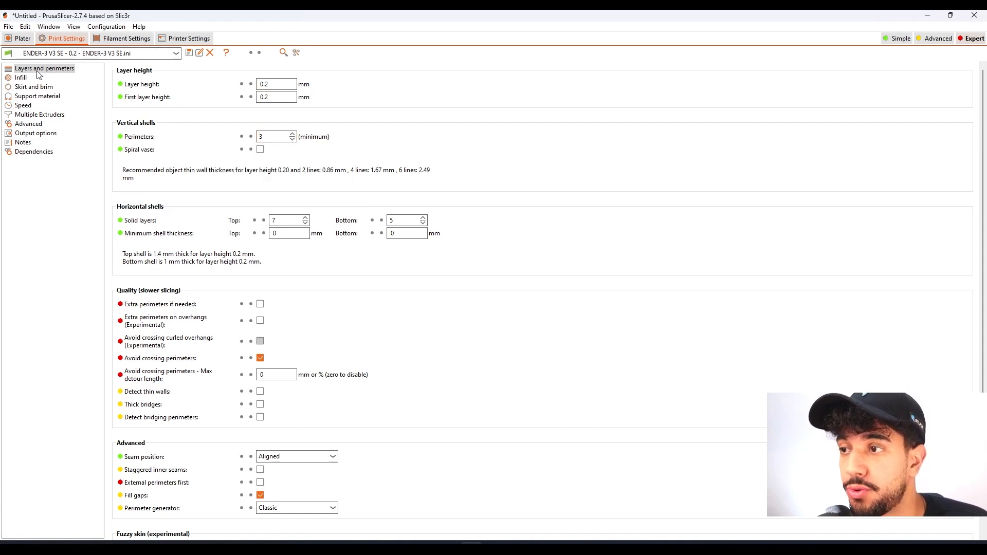
{"action": "left_click", "coordinate": [22, 78]}
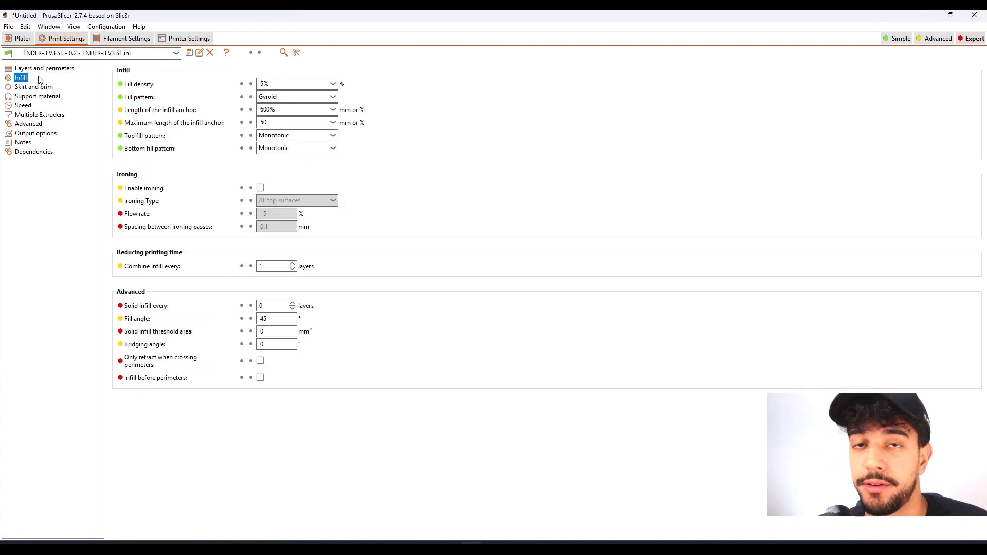
{"action": "left_click", "coordinate": [265, 83]}
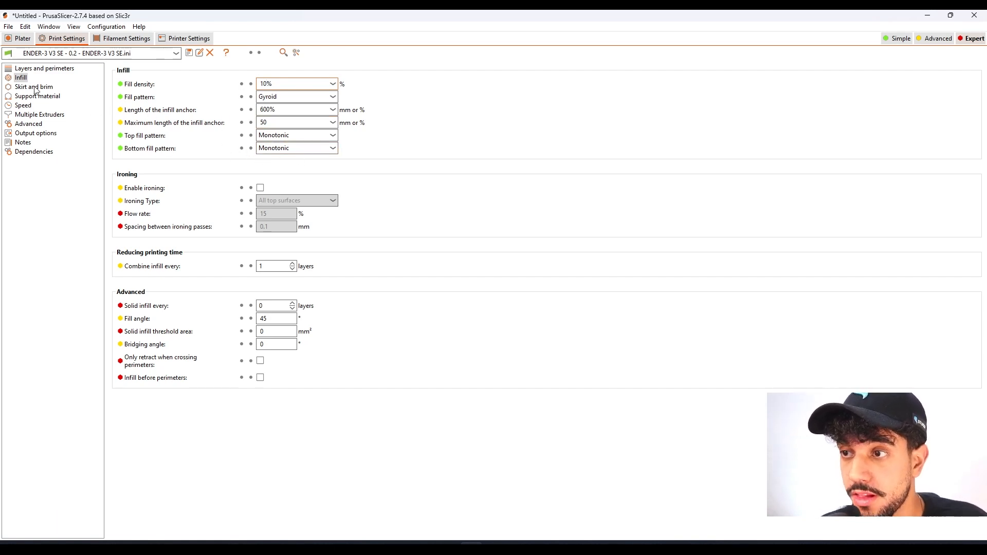
Check the skirt and brim settings and inspect the car's flat underside on the bed.
{"action": "left_click", "coordinate": [54, 87]}
{"action": "left_click", "coordinate": [24, 40]}
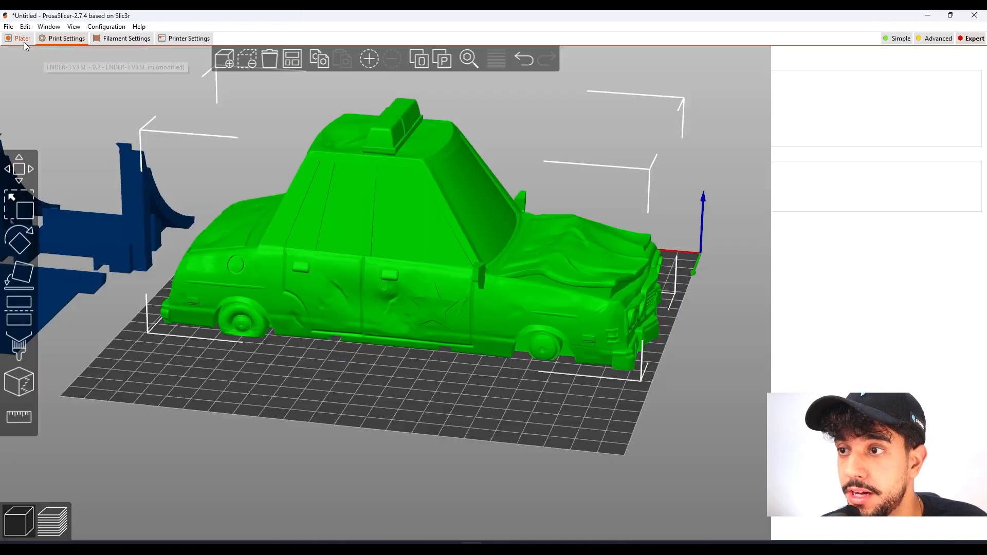
{"action": "left_click_drag", "start_coordinate": [467, 356], "coordinate": [467, 292]}
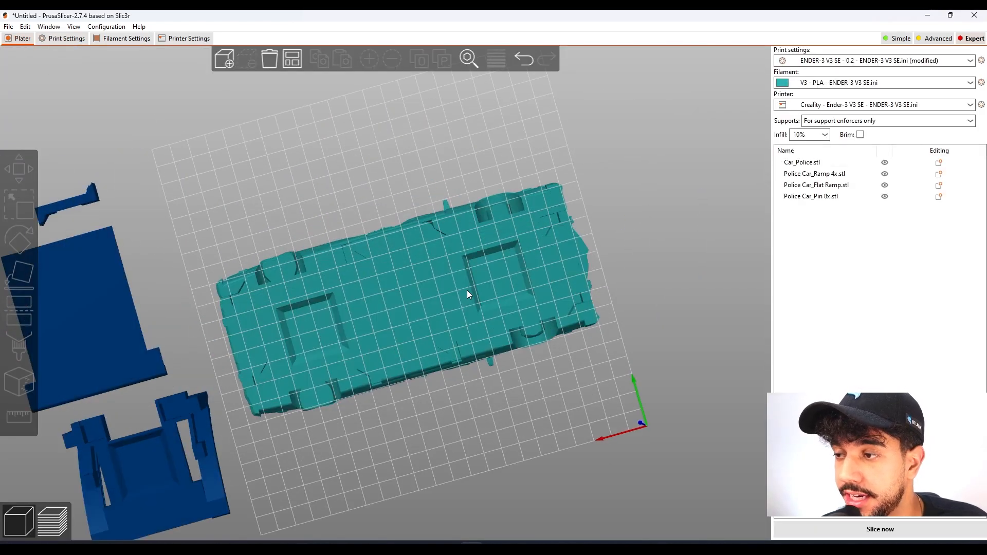
{"action": "scroll", "coordinate": [494, 360], "scroll_direction": "up", "scroll_amount": 5}
{"action": "left_click_drag", "start_coordinate": [593, 443], "coordinate": [482, 400]}
Review the support material settings and look at the car's side for overhangs.
{"action": "left_click", "coordinate": [75, 41]}
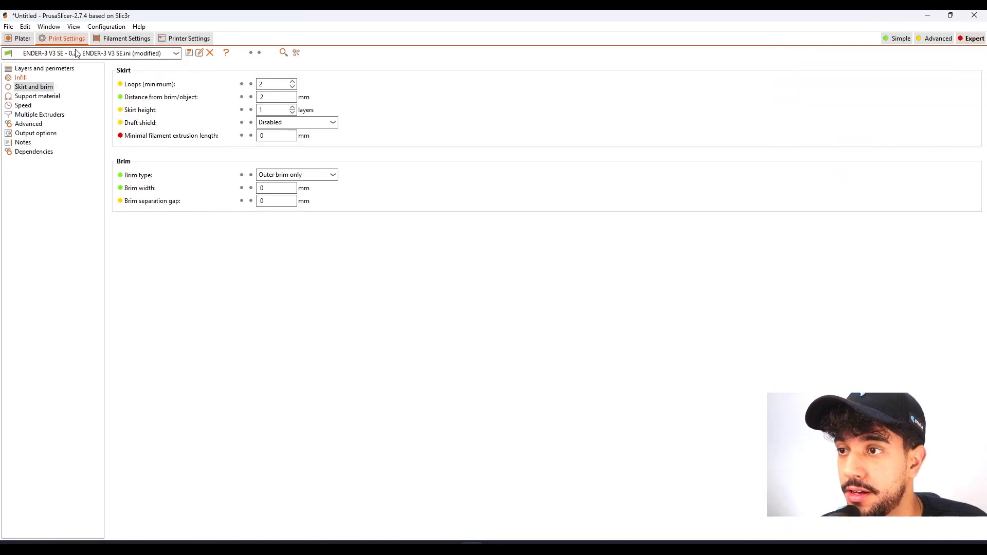
{"action": "left_click", "coordinate": [36, 96]}
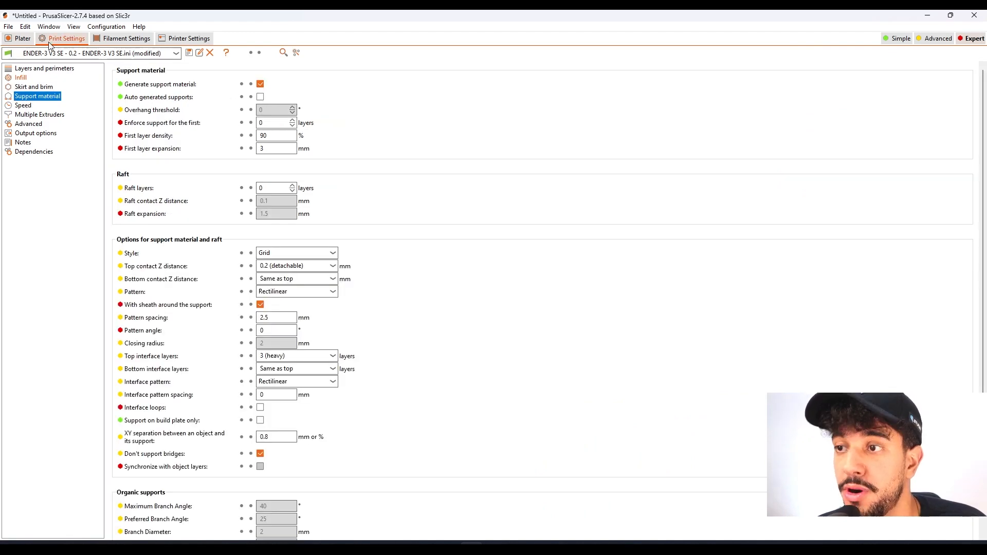
{"action": "left_click", "coordinate": [21, 41]}
{"action": "left_click_drag", "start_coordinate": [431, 395], "coordinate": [430, 375]}
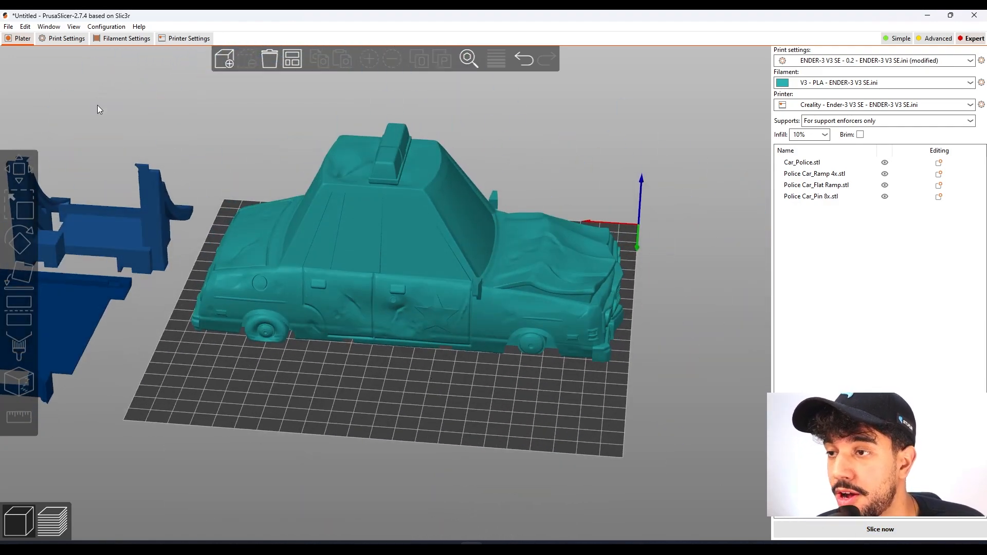
Turn off support material generation in the print profile and return to the plate.
{"action": "left_click", "coordinate": [63, 38]}
{"action": "left_click", "coordinate": [260, 85]}
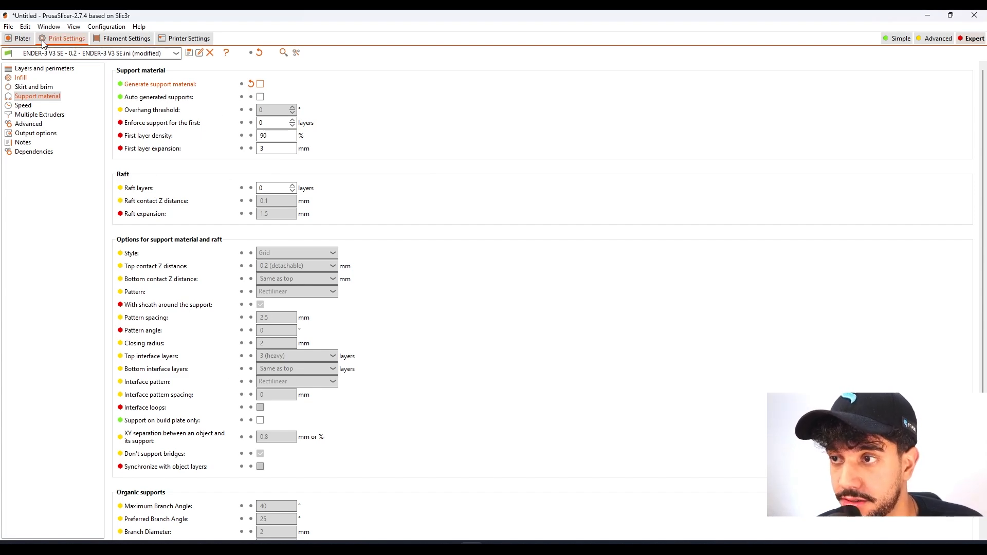
{"action": "left_click", "coordinate": [24, 38]}
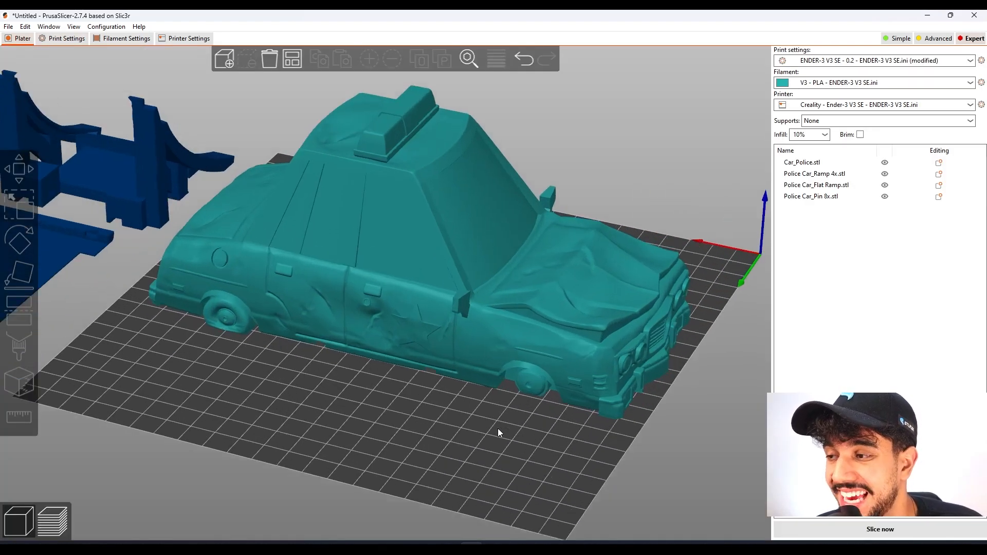
{"action": "left_click", "coordinate": [72, 39]}
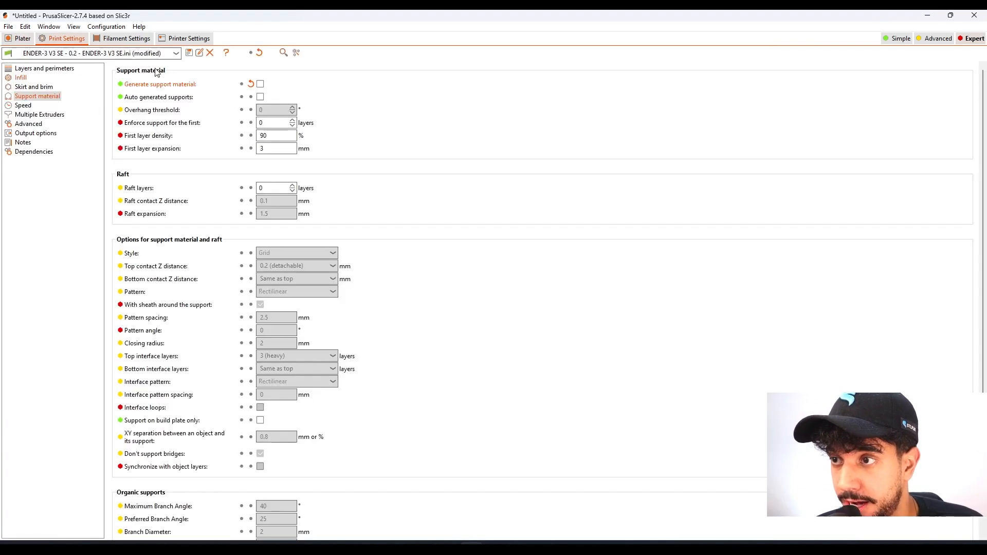
{"action": "left_click", "coordinate": [23, 38]}
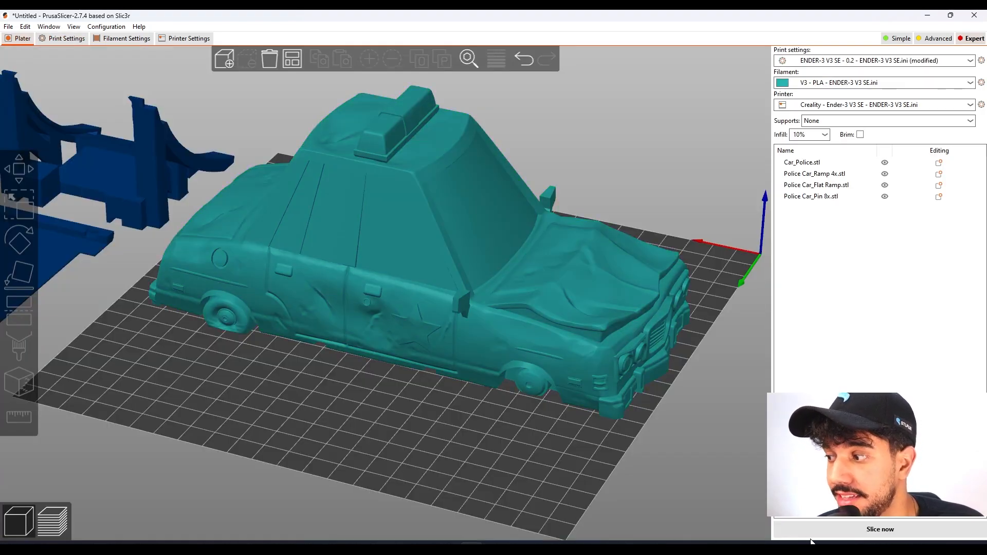
Slice the police car without supports and dismiss the print stability warning.
{"action": "left_click_drag", "start_coordinate": [454, 430], "coordinate": [406, 209]}
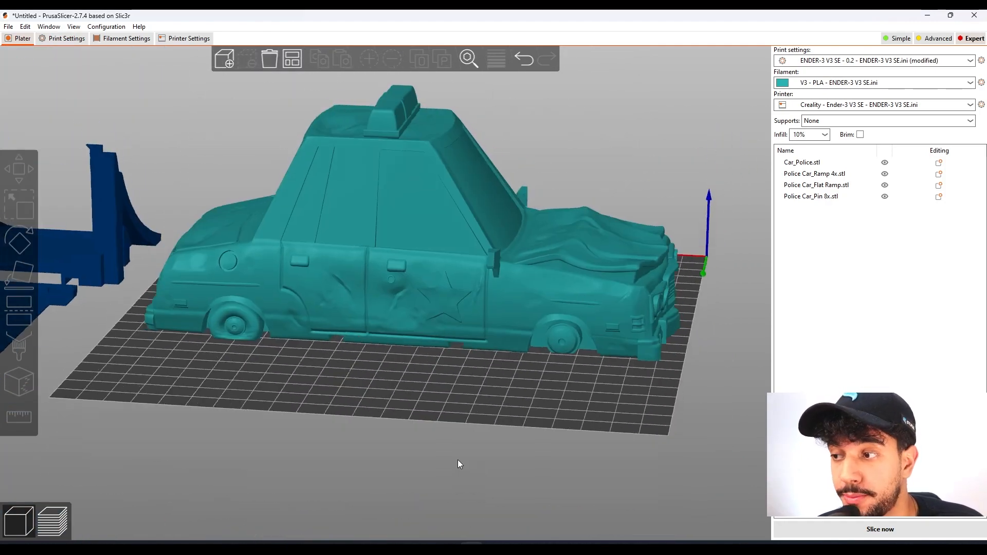
{"action": "left_click_drag", "start_coordinate": [458, 460], "coordinate": [454, 456]}
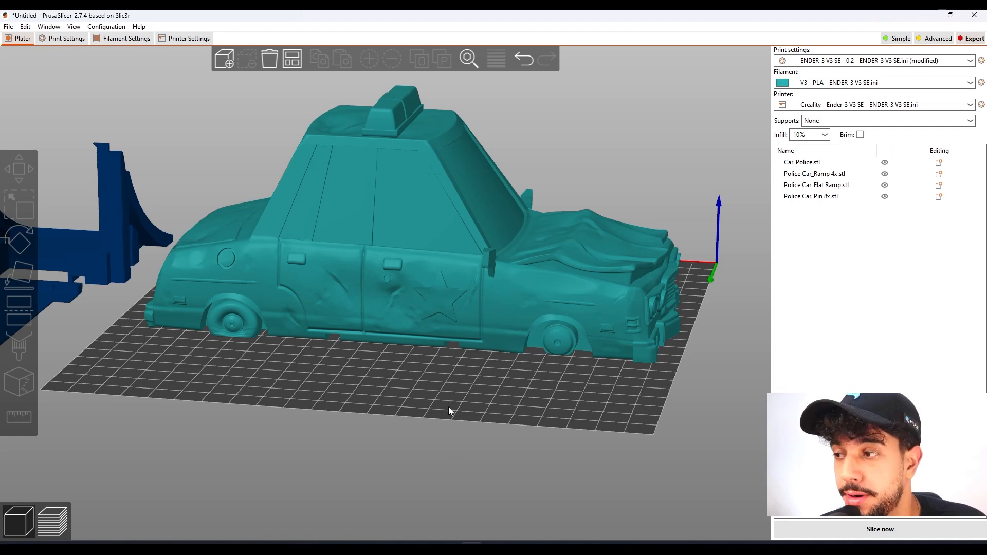
{"action": "mouse_move", "coordinate": [448, 406]}
{"action": "left_mouse_down"}
{"action": "mouse_move", "coordinate": [447, 389]}
{"action": "mouse_move", "coordinate": [453, 404]}
{"action": "left_mouse_up"}
{"action": "left_click", "coordinate": [865, 531]}
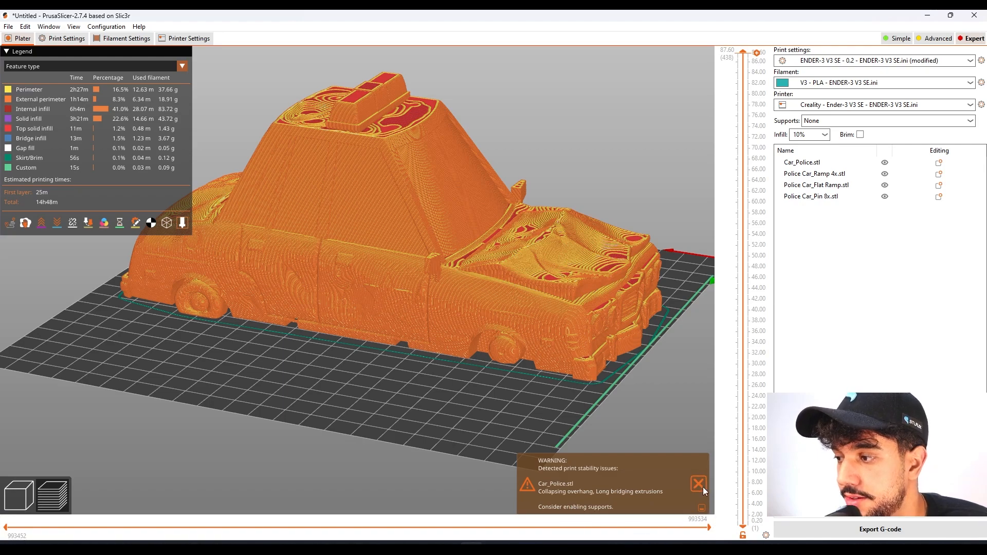
{"action": "left_click", "coordinate": [701, 486]}
Examine the sliced car's underside, checking the bridged square recesses and the cutouts around the wheels and bumpers.
{"action": "left_click_drag", "start_coordinate": [620, 424], "coordinate": [530, 269]}
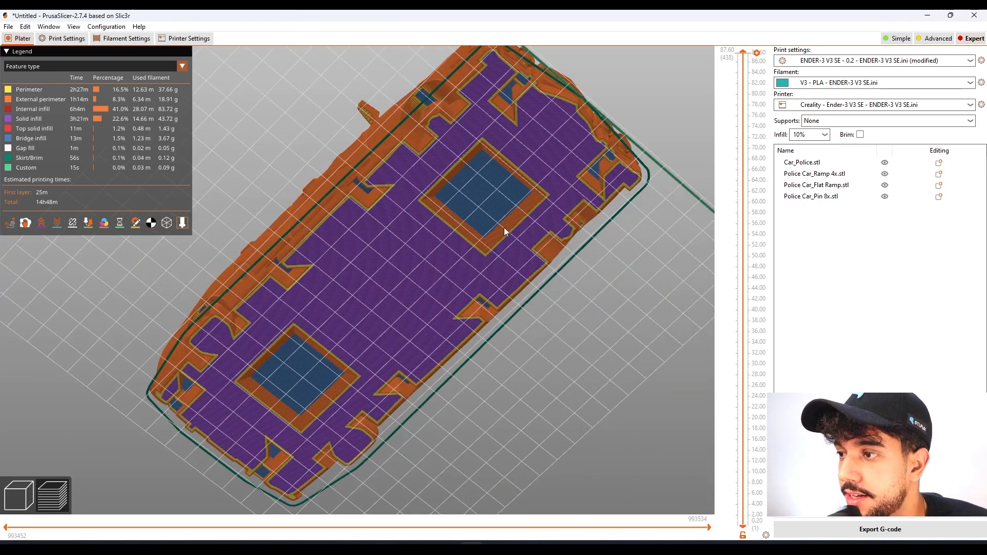
{"action": "scroll", "coordinate": [444, 128], "scroll_direction": "up", "scroll_amount": 5}
{"action": "scroll", "coordinate": [384, 355], "scroll_direction": "up", "scroll_amount": 4}
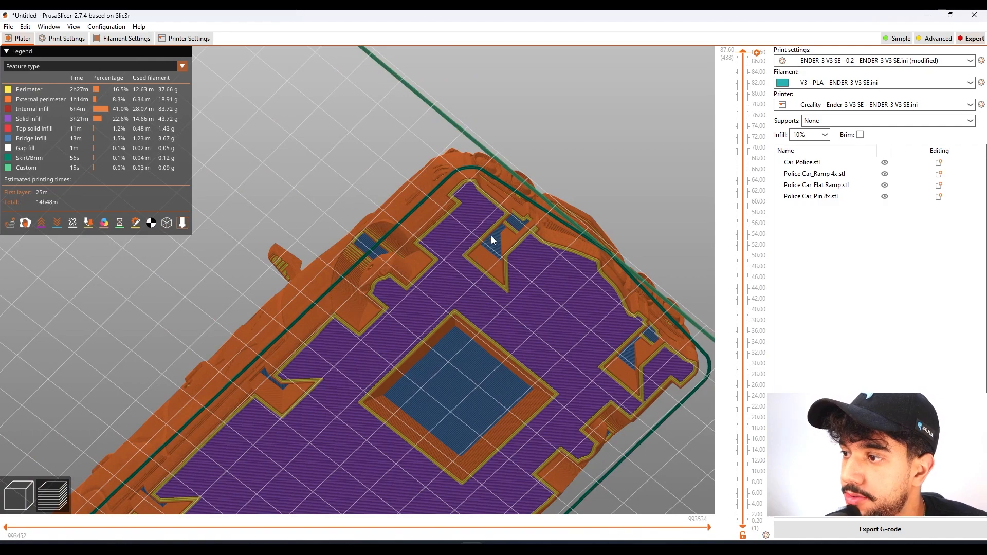
{"action": "left_click_drag", "start_coordinate": [537, 288], "coordinate": [475, 278]}
{"action": "left_click_drag", "start_coordinate": [491, 121], "coordinate": [541, 171]}
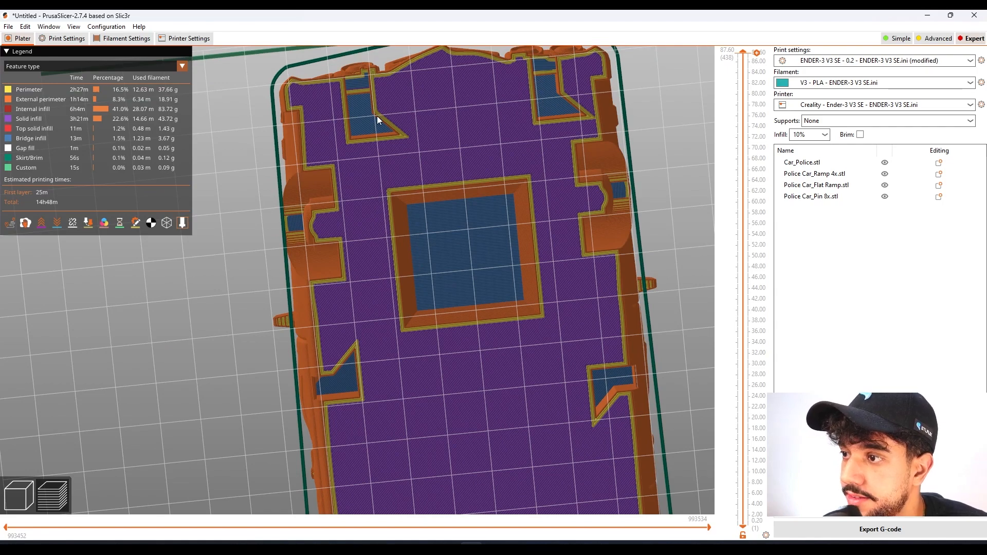
{"action": "scroll", "coordinate": [458, 260], "scroll_direction": "down", "scroll_amount": 3}
{"action": "left_click_drag", "start_coordinate": [483, 292], "coordinate": [462, 380]}
{"action": "right_click_drag", "start_coordinate": [414, 360], "coordinate": [541, 293]}
{"action": "left_click_drag", "start_coordinate": [409, 341], "coordinate": [438, 365]}
{"action": "scroll", "coordinate": [439, 365], "scroll_direction": "down", "scroll_amount": 4}
{"action": "right_click_drag", "start_coordinate": [431, 386], "coordinate": [405, 441]}
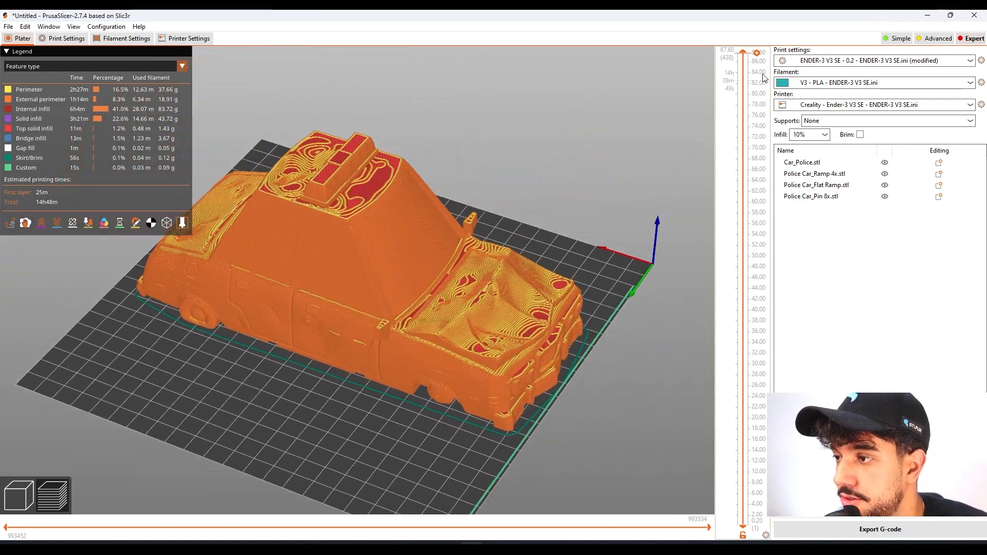
Lower the layer preview to the 3.80 mm height to check how the square recesses are bridged.
{"action": "left_click_drag", "start_coordinate": [743, 52], "coordinate": [772, 516]}
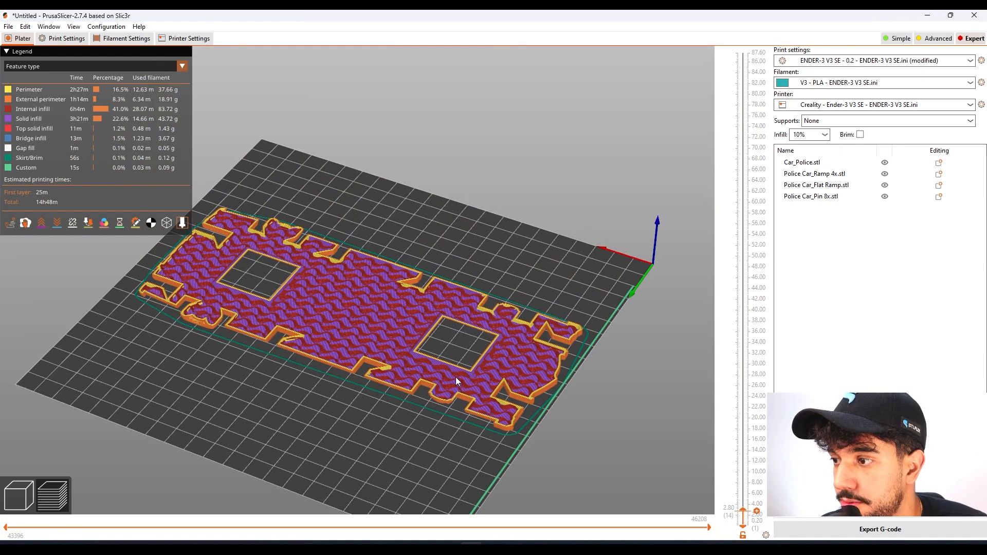
{"action": "scroll", "coordinate": [742, 511], "scroll_direction": "up", "scroll_amount": 2}
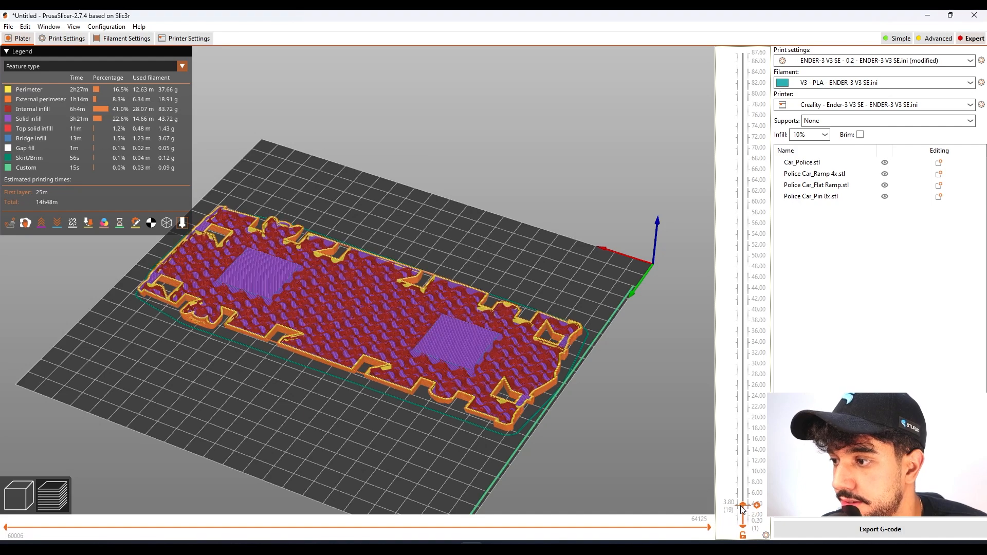
Raise the layer preview to 15.20 mm and step through the following layers to check how the wheel arch gap gets bridged.
{"action": "left_click_drag", "start_coordinate": [742, 510], "coordinate": [734, 450]}
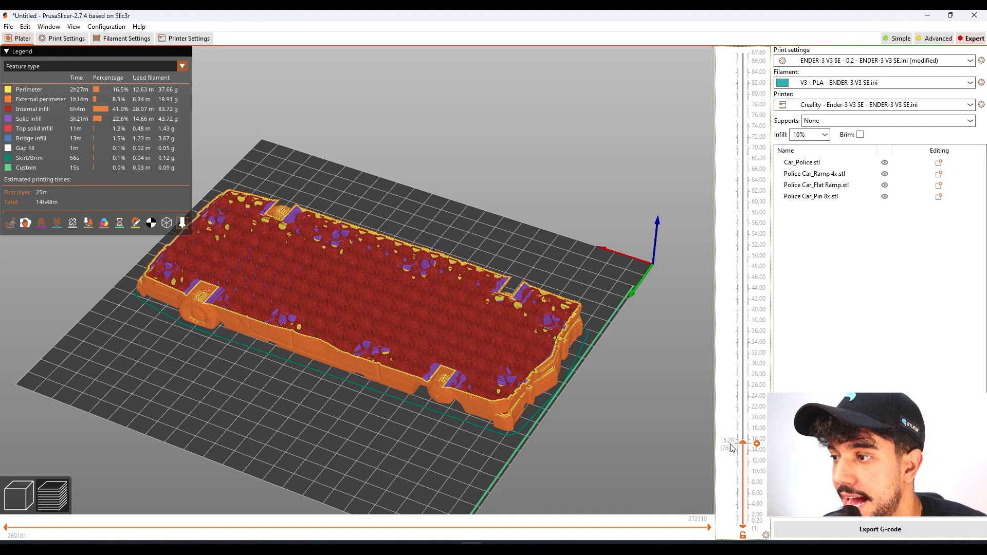
{"action": "scroll", "coordinate": [427, 396], "scroll_direction": "up", "scroll_amount": 5}
{"action": "scroll", "coordinate": [420, 389], "scroll_direction": "up", "scroll_amount": 6}
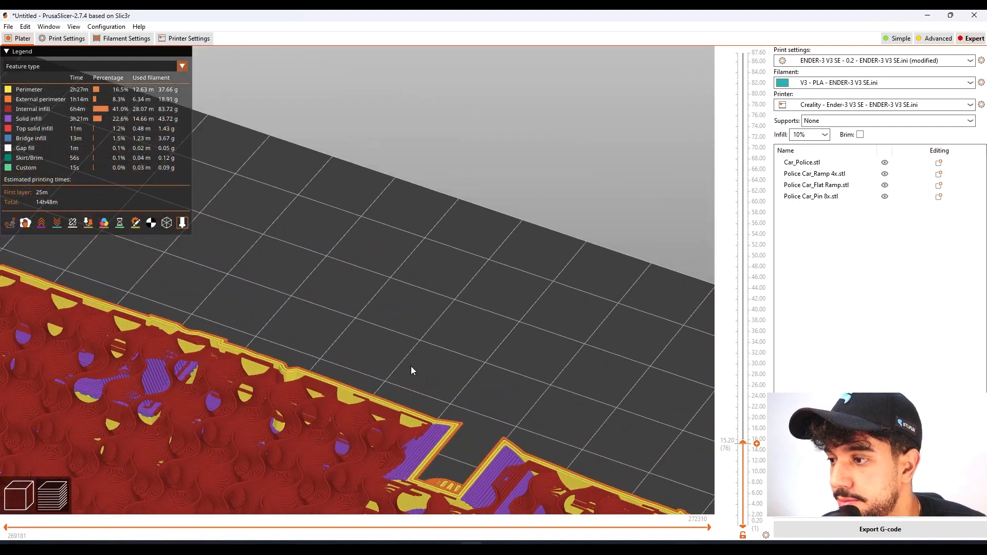
{"action": "middle_click_drag", "start_coordinate": [450, 472], "coordinate": [419, 341]}
{"action": "left_click_drag", "start_coordinate": [742, 443], "coordinate": [743, 443]}
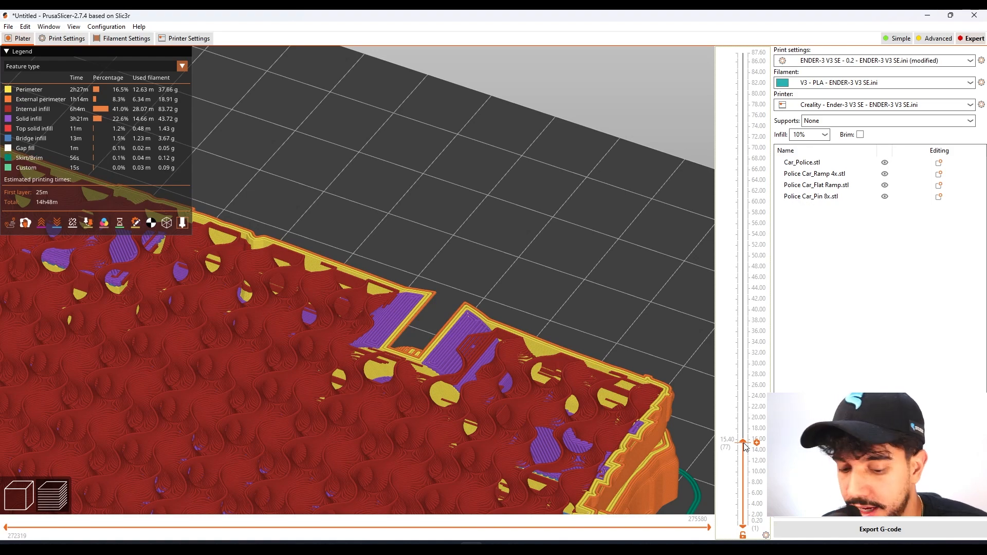
{"action": "key", "text": "Up"}
{"action": "key", "text": "Up"}
{"action": "key", "text": "Down"}
{"action": "key", "text": "Up"}
{"action": "key", "text": "Up"}
{"action": "key", "text": "Up"}
{"action": "key", "text": "Up"}
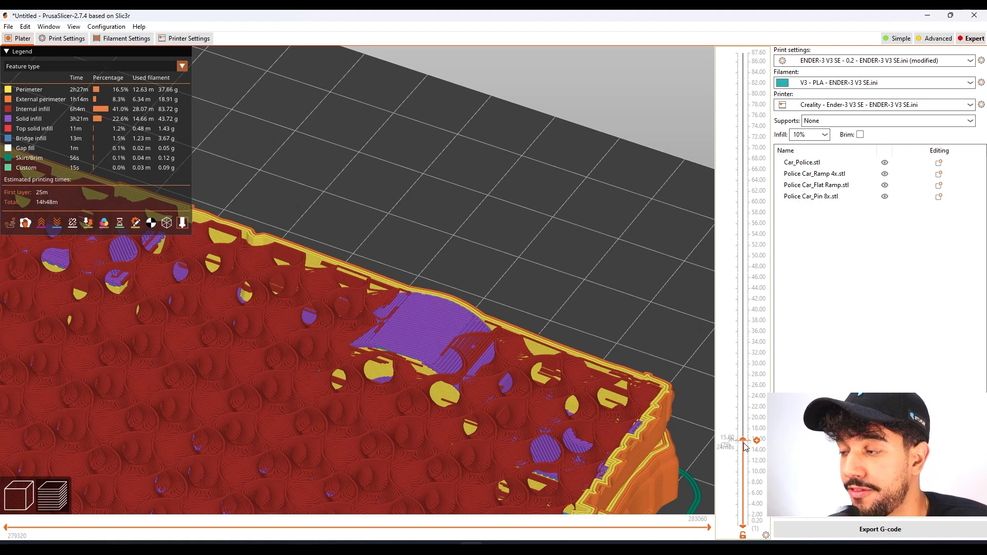
Raise the layer preview through 25.00 mm to 35.40 mm and inspect the start of the side mirror from below.
{"action": "left_click_drag", "start_coordinate": [744, 441], "coordinate": [744, 392]}
{"action": "scroll", "coordinate": [595, 370], "scroll_direction": "down", "scroll_amount": 7}
{"action": "scroll", "coordinate": [516, 405], "scroll_direction": "down", "scroll_amount": 4}
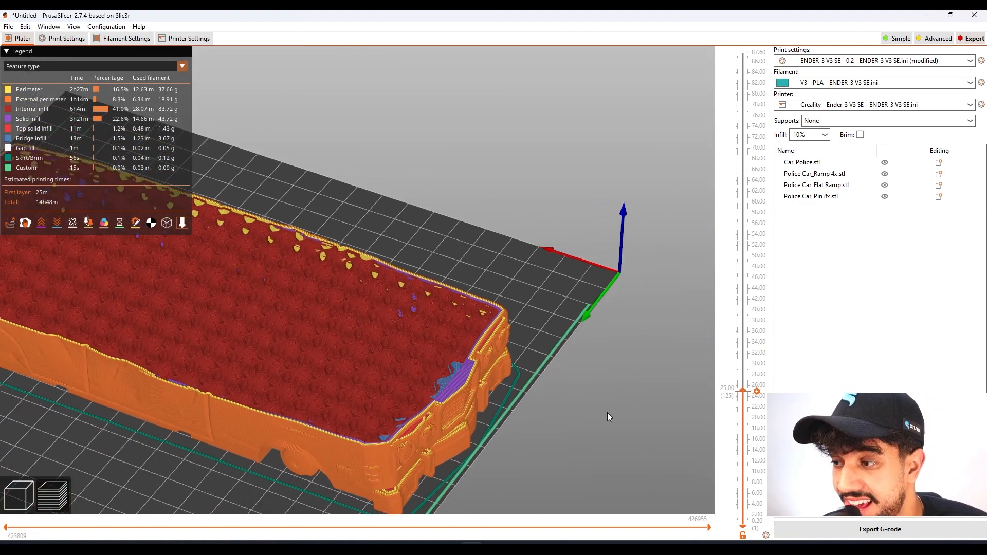
{"action": "left_click_drag", "start_coordinate": [743, 391], "coordinate": [723, 335]}
{"action": "left_click_drag", "start_coordinate": [486, 391], "coordinate": [462, 291]}
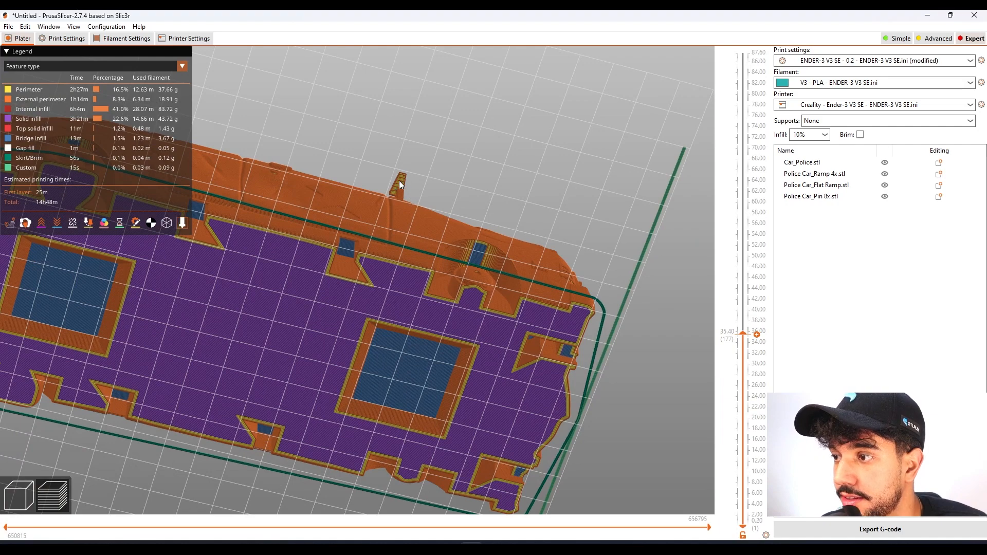
{"action": "left_click_drag", "start_coordinate": [399, 181], "coordinate": [431, 105]}
{"action": "scroll", "coordinate": [391, 257], "scroll_direction": "up", "scroll_amount": 8}
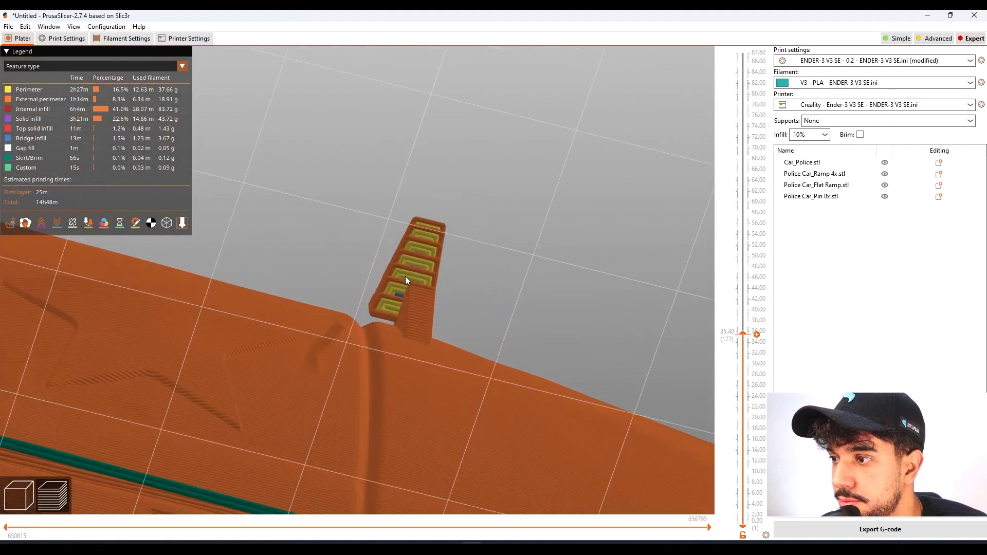
Raise the layer preview to 52.20 mm and examine the overhangs of the side mirror, front wheel arch and underside cutouts.
{"action": "left_click_drag", "start_coordinate": [743, 335], "coordinate": [744, 243]}
{"action": "scroll", "coordinate": [446, 268], "scroll_direction": "down", "scroll_amount": 1}
{"action": "left_click_drag", "start_coordinate": [445, 269], "coordinate": [471, 300]}
{"action": "scroll", "coordinate": [471, 300], "scroll_direction": "up", "scroll_amount": 4}
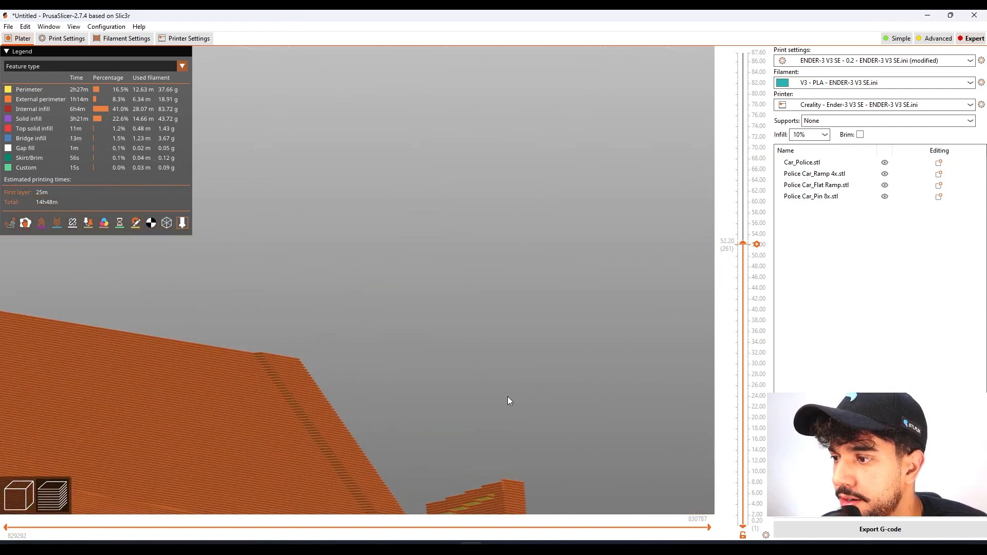
{"action": "scroll", "coordinate": [533, 414], "scroll_direction": "down", "scroll_amount": 5}
{"action": "left_click_drag", "start_coordinate": [522, 438], "coordinate": [536, 365]}
{"action": "scroll", "coordinate": [490, 390], "scroll_direction": "up", "scroll_amount": 4}
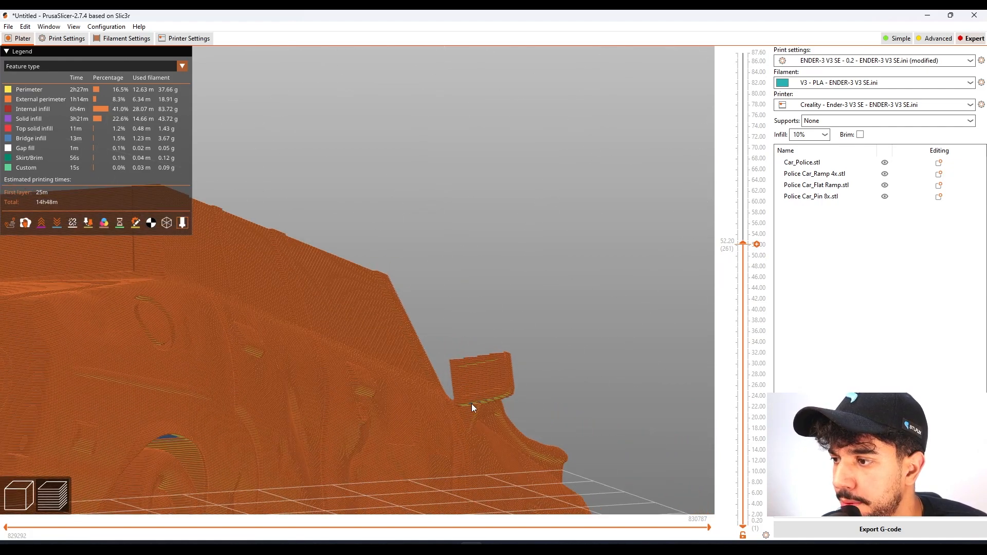
{"action": "left_click_drag", "start_coordinate": [503, 406], "coordinate": [499, 389]}
{"action": "scroll", "coordinate": [487, 359], "scroll_direction": "down", "scroll_amount": 4}
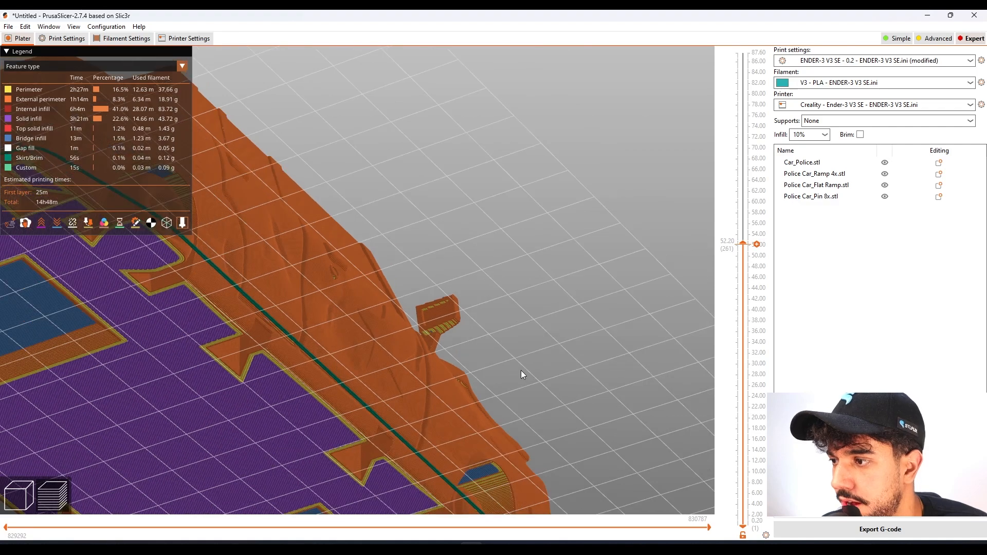
{"action": "middle_click_drag", "start_coordinate": [510, 481], "coordinate": [406, 448]}
{"action": "left_click_drag", "start_coordinate": [472, 418], "coordinate": [470, 399]}
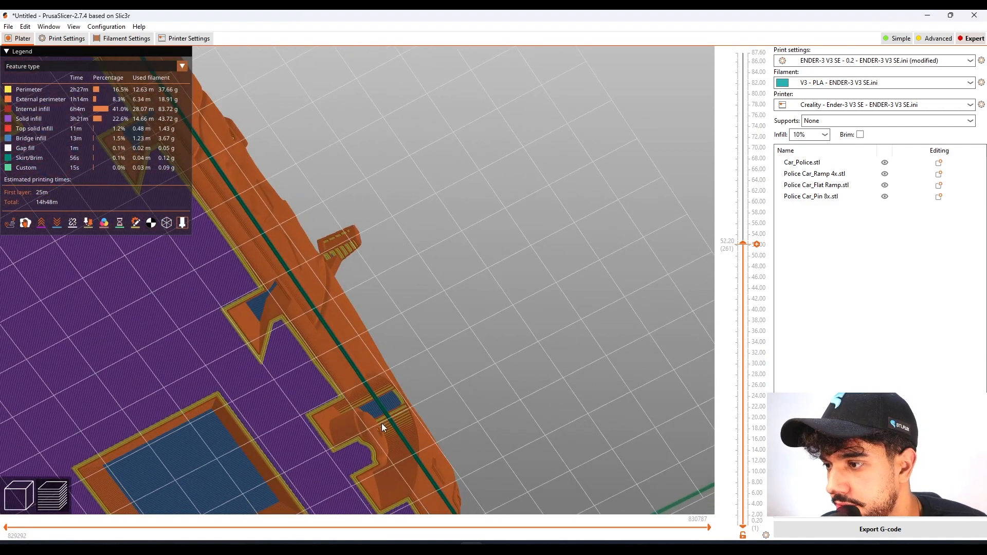
{"action": "middle_click_drag", "start_coordinate": [384, 424], "coordinate": [496, 313]}
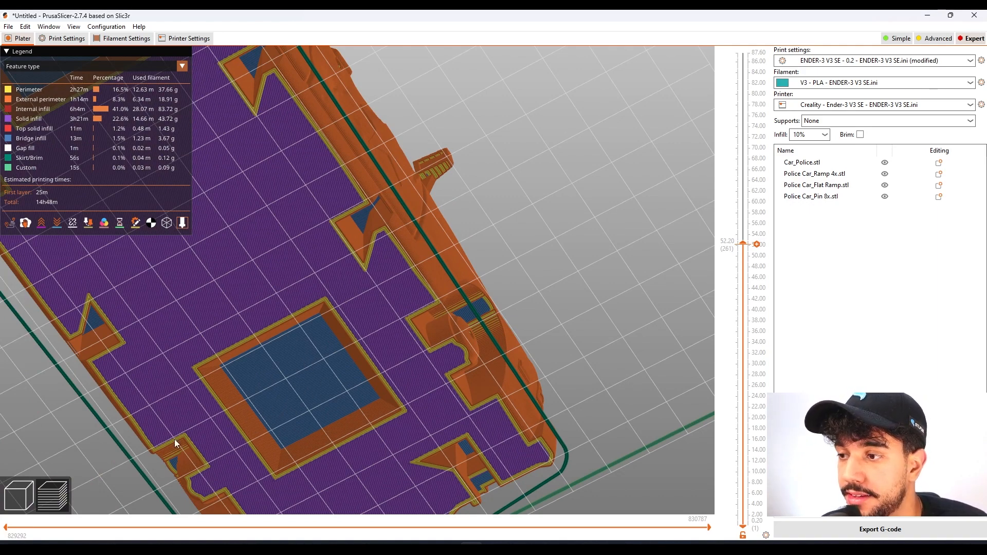
Return to the 3D editor view, select the police car and open the Paint-on supports tool.
{"action": "left_click", "coordinate": [19, 495]}
{"action": "left_click_drag", "start_coordinate": [612, 290], "coordinate": [591, 340]}
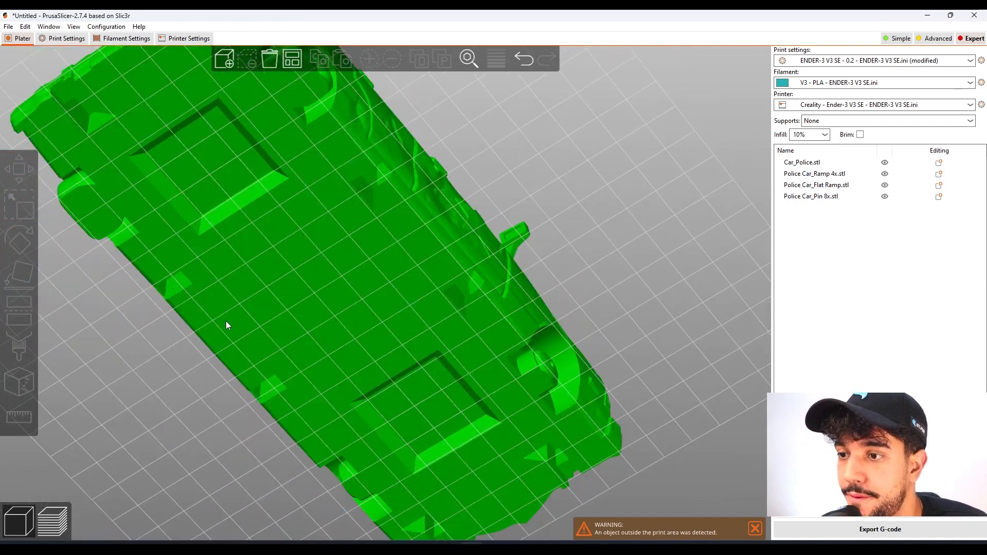
{"action": "left_click", "coordinate": [226, 326]}
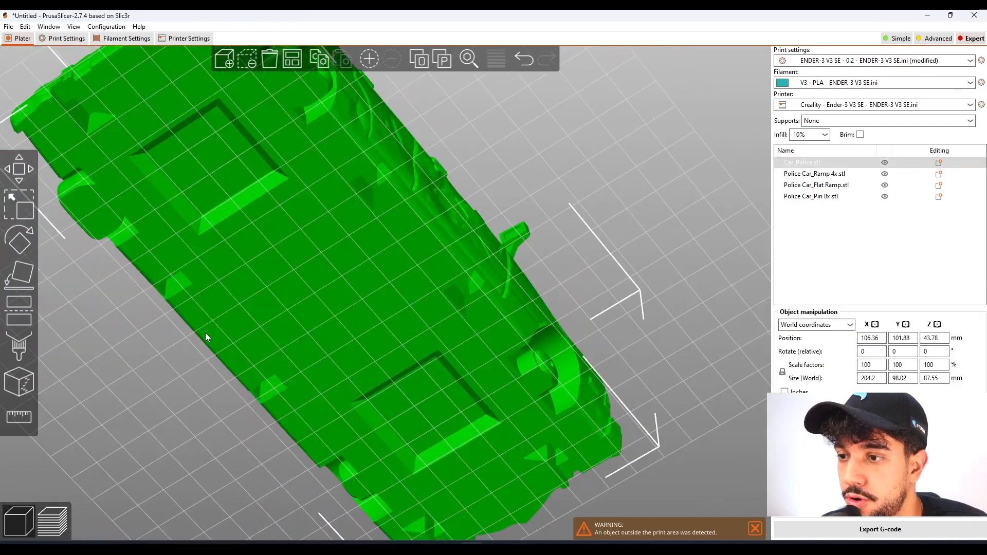
{"action": "left_click", "coordinate": [30, 344]}
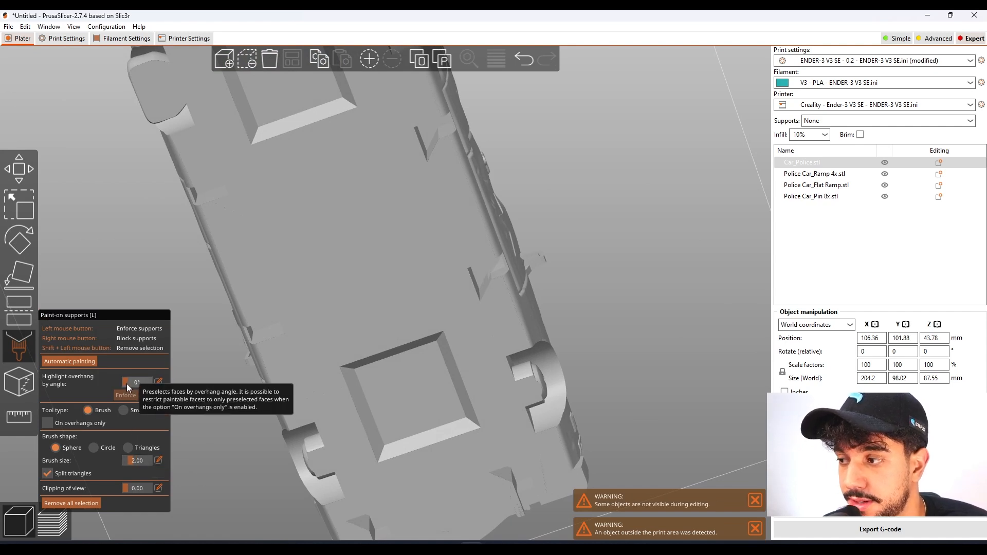
Highlight the car's overhangs at an angle of 29° and inspect the side mirror and front wheel arch.
{"action": "left_click_drag", "start_coordinate": [127, 383], "coordinate": [133, 384]}
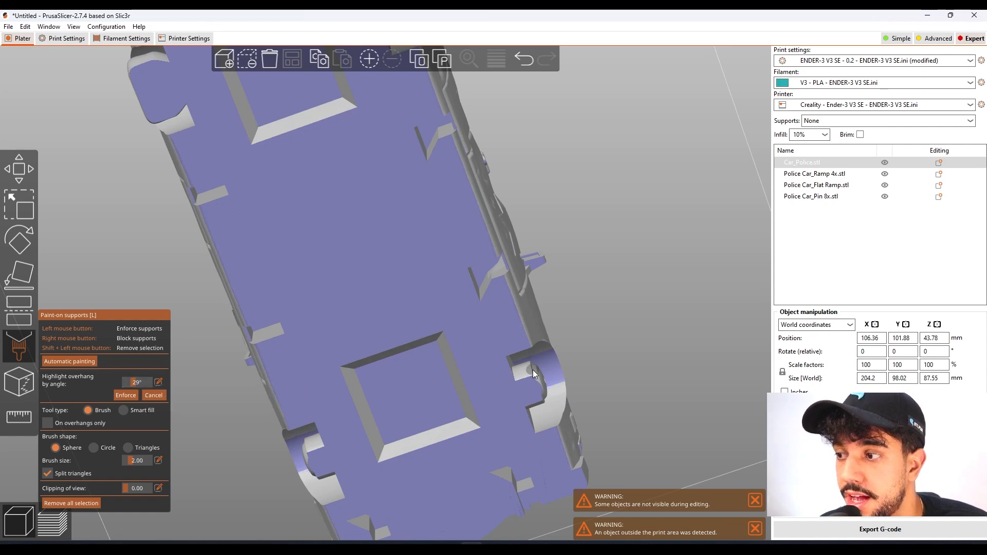
{"action": "left_click_drag", "start_coordinate": [640, 353], "coordinate": [516, 371]}
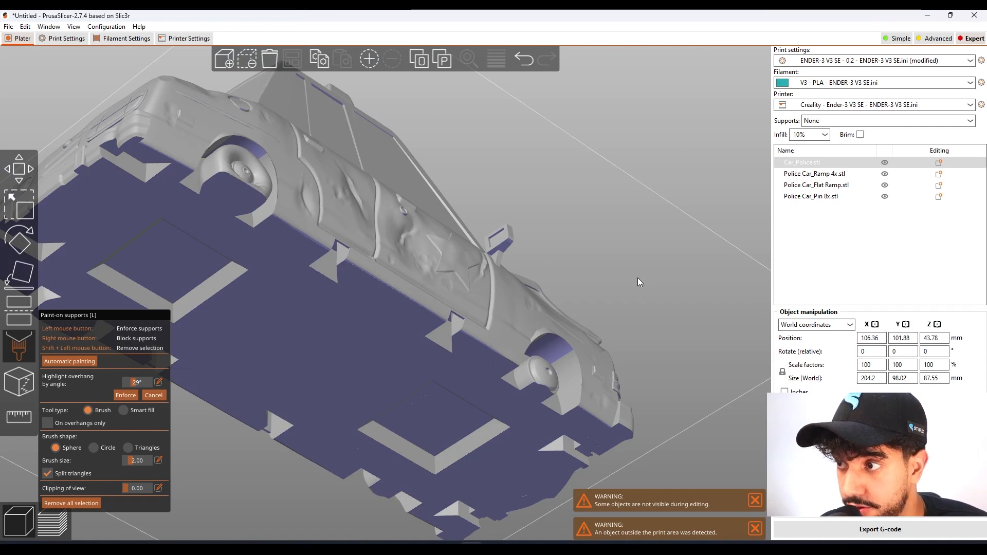
{"action": "scroll", "coordinate": [636, 264], "scroll_direction": "up", "scroll_amount": 5}
{"action": "scroll", "coordinate": [562, 238], "scroll_direction": "up", "scroll_amount": 3}
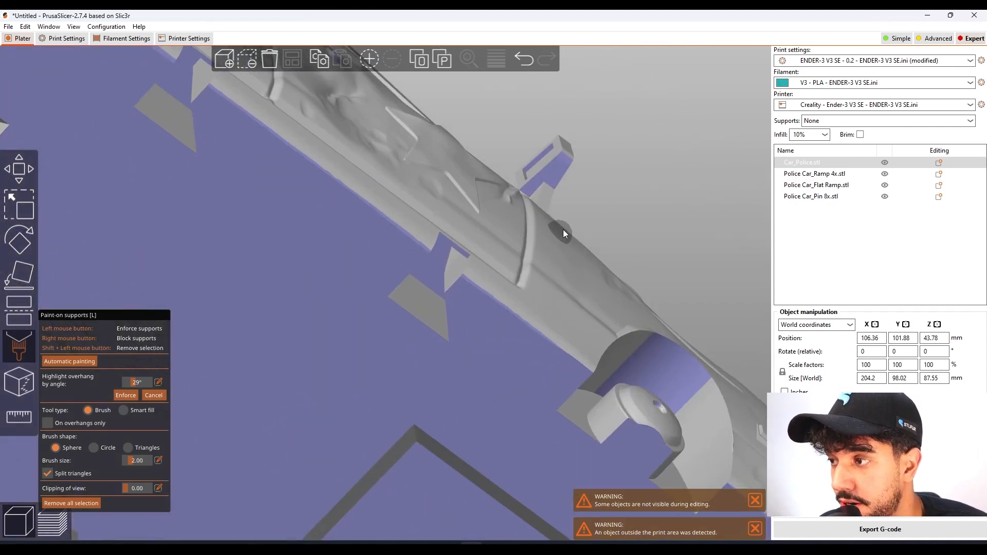
{"action": "left_click_drag", "start_coordinate": [624, 232], "coordinate": [539, 270]}
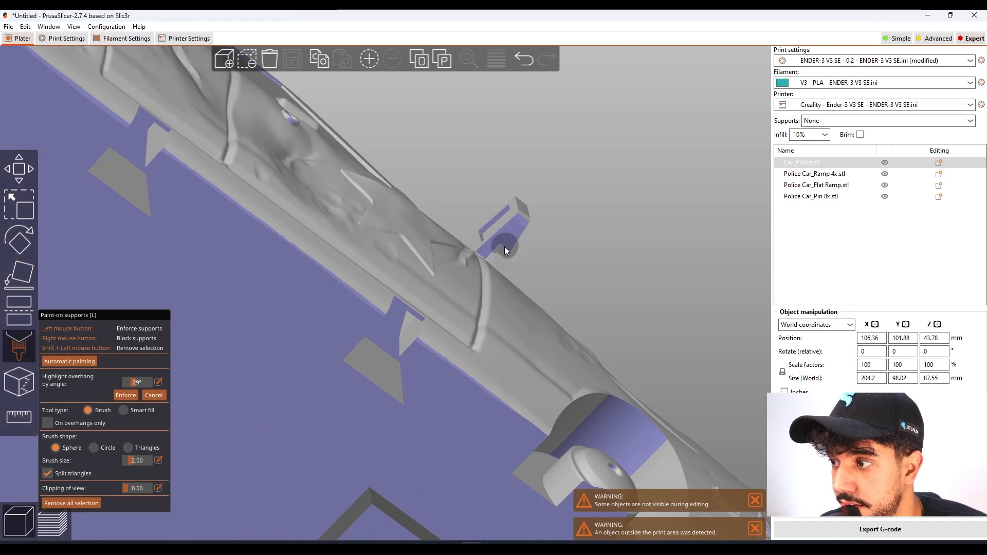
{"action": "mouse_move", "coordinate": [649, 235]}
{"action": "left_mouse_down"}
{"action": "mouse_move", "coordinate": [619, 189]}
{"action": "mouse_move", "coordinate": [526, 364]}
{"action": "left_mouse_up"}
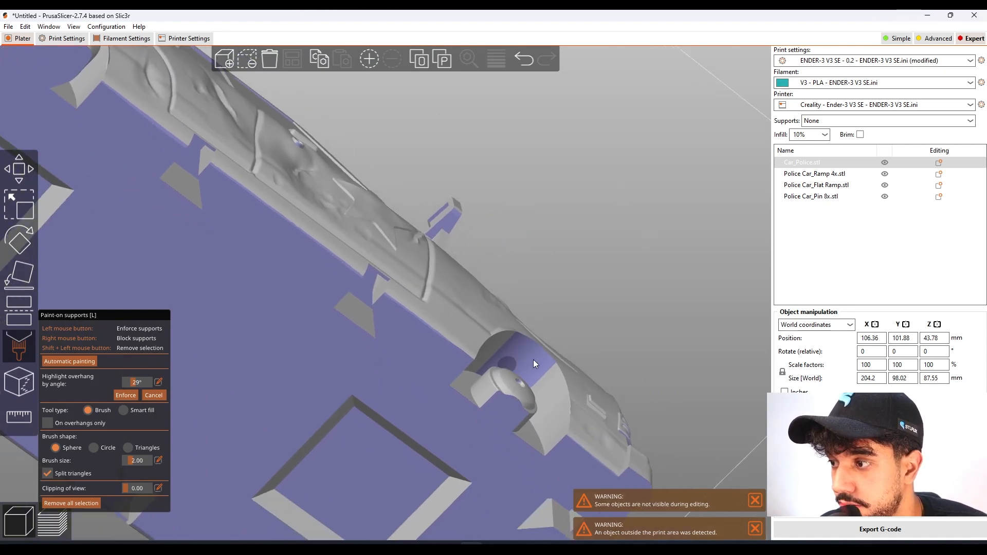
{"action": "mouse_move", "coordinate": [546, 414]}
{"action": "left_mouse_down"}
{"action": "mouse_move", "coordinate": [650, 238]}
{"action": "mouse_move", "coordinate": [465, 358]}
{"action": "left_mouse_up"}
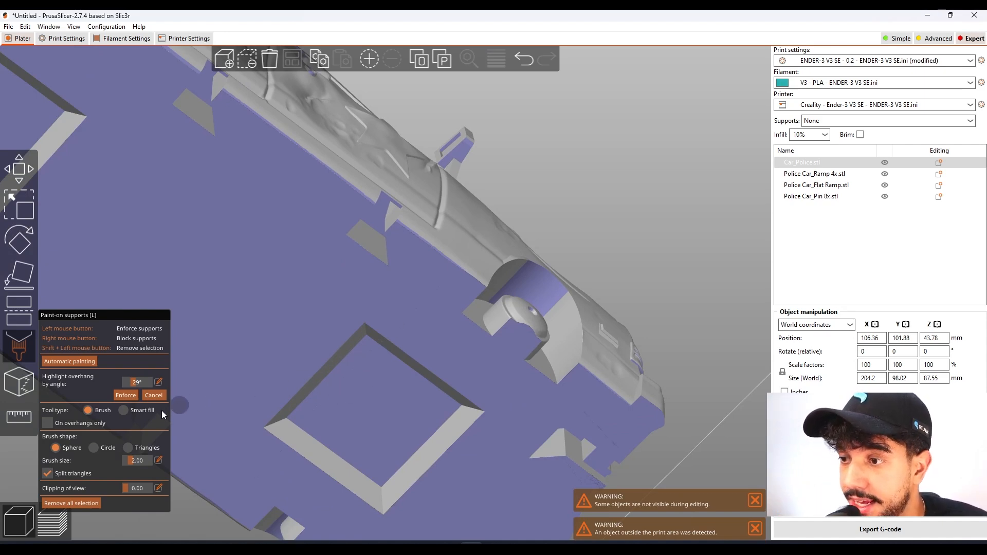
Set the support brush size to 5.85 and paint support enforcers over the ceiling of the front square recess.
{"action": "left_click_drag", "start_coordinate": [130, 464], "coordinate": [143, 466]}
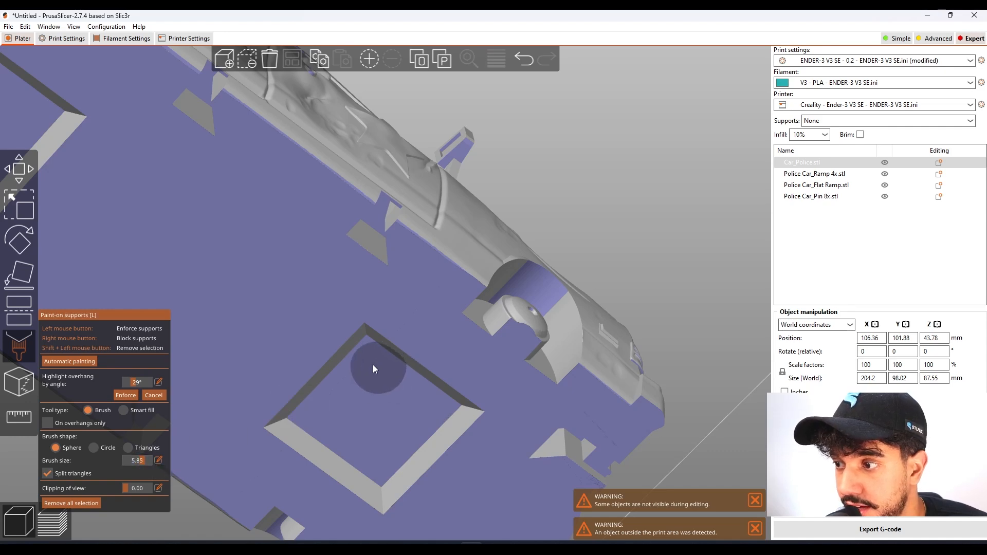
{"action": "left_click_drag", "start_coordinate": [368, 358], "coordinate": [385, 375]}
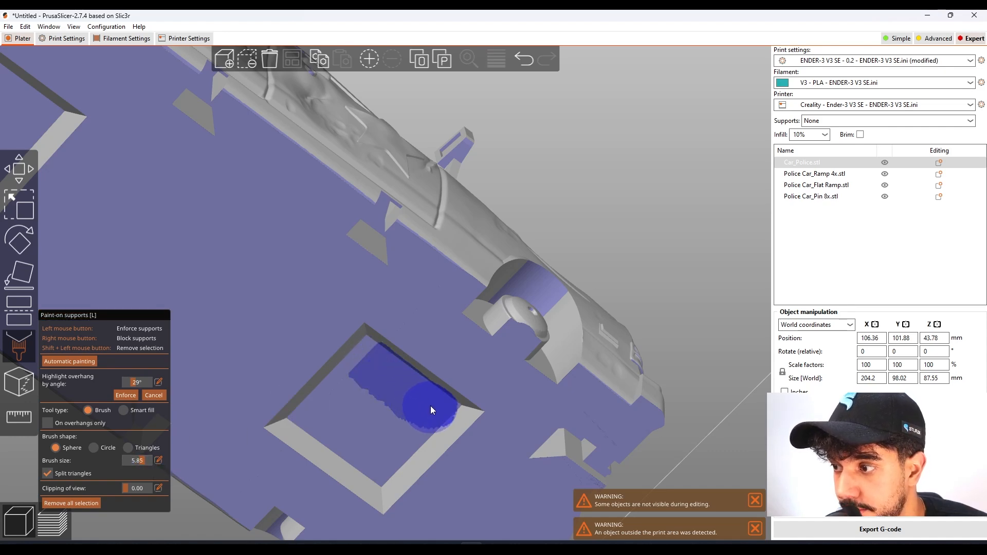
{"action": "mouse_move", "coordinate": [321, 428]}
{"action": "left_mouse_down"}
{"action": "mouse_move", "coordinate": [353, 369]}
{"action": "mouse_move", "coordinate": [320, 407]}
{"action": "mouse_move", "coordinate": [377, 412]}
{"action": "left_mouse_up"}
{"action": "scroll", "coordinate": [375, 414], "scroll_direction": "down", "scroll_amount": 5}
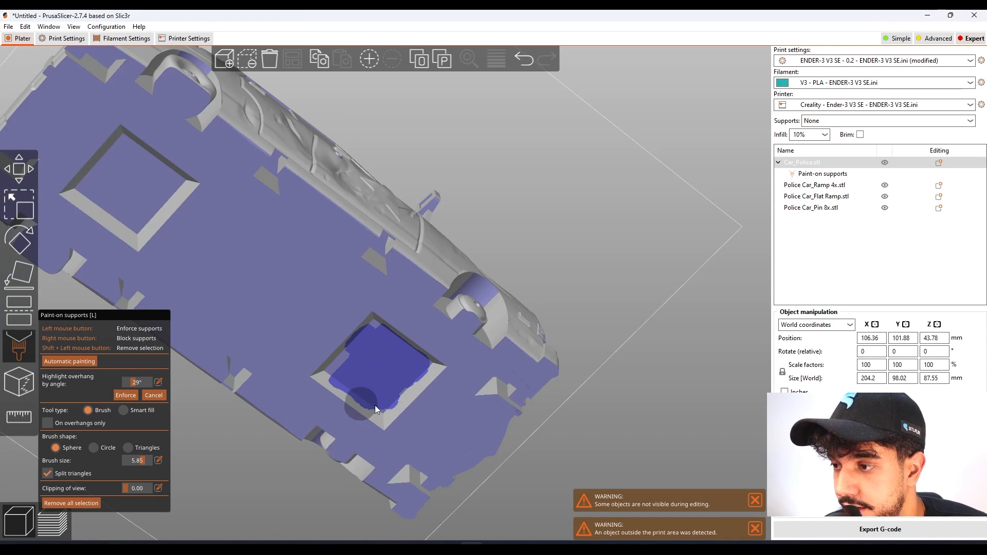
Paint support enforcers over the ceiling of the rear square recess on the car's underside.
{"action": "mouse_move", "coordinate": [616, 357]}
{"action": "left_mouse_down"}
{"action": "mouse_move", "coordinate": [627, 338]}
{"action": "mouse_move", "coordinate": [414, 325]}
{"action": "left_mouse_up"}
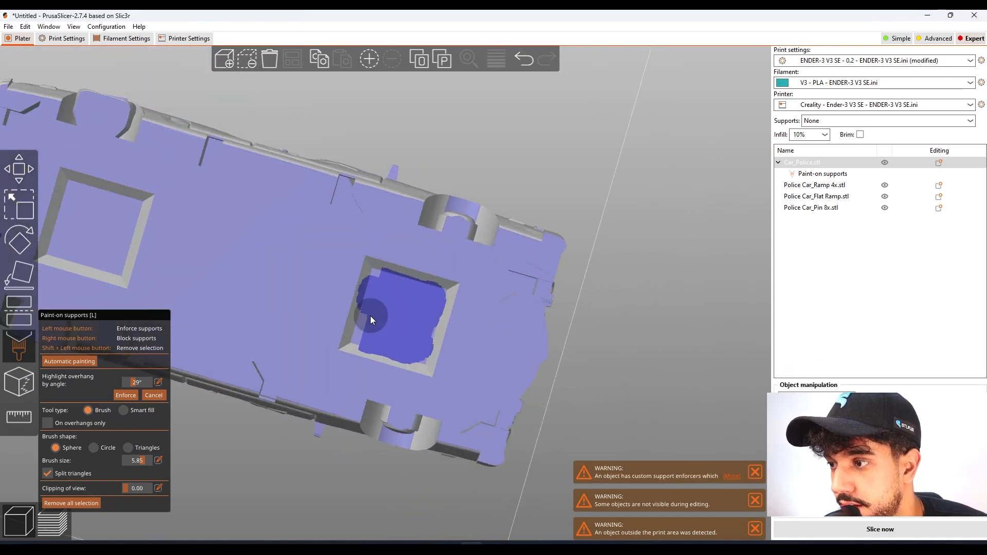
{"action": "middle_click_drag", "start_coordinate": [386, 315], "coordinate": [555, 380]}
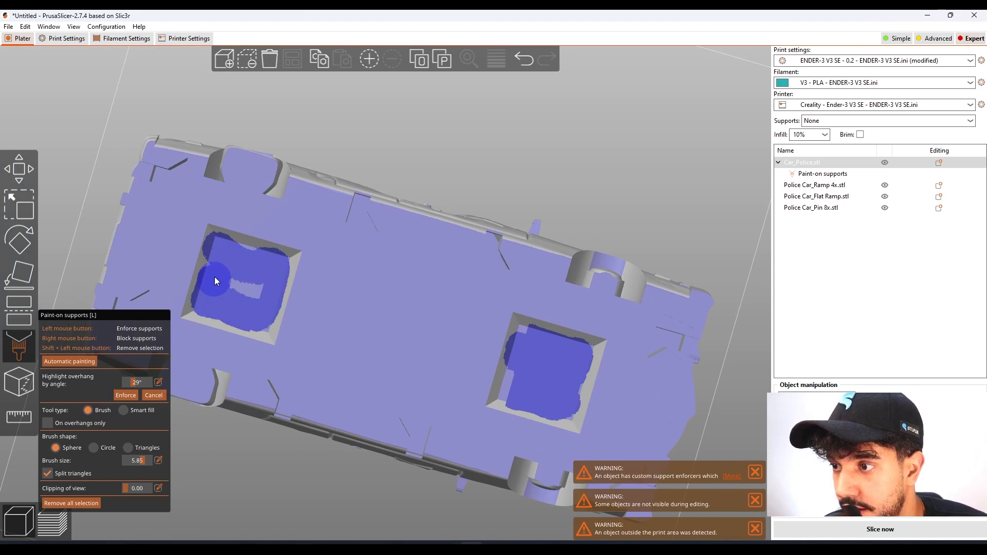
{"action": "left_click_drag", "start_coordinate": [251, 267], "coordinate": [242, 261]}
{"action": "scroll", "coordinate": [260, 305], "scroll_direction": "down", "scroll_amount": 2}
Paint support enforcers on the two cutouts along one side of the underside and the rear corner cutout beside them.
{"action": "scroll", "coordinate": [569, 246], "scroll_direction": "up", "scroll_amount": 2}
{"action": "mouse_move", "coordinate": [606, 156]}
{"action": "left_mouse_down"}
{"action": "mouse_move", "coordinate": [617, 171]}
{"action": "mouse_move", "coordinate": [477, 232]}
{"action": "mouse_move", "coordinate": [425, 177]}
{"action": "mouse_move", "coordinate": [621, 207]}
{"action": "mouse_move", "coordinate": [669, 170]}
{"action": "mouse_move", "coordinate": [580, 181]}
{"action": "left_mouse_up"}
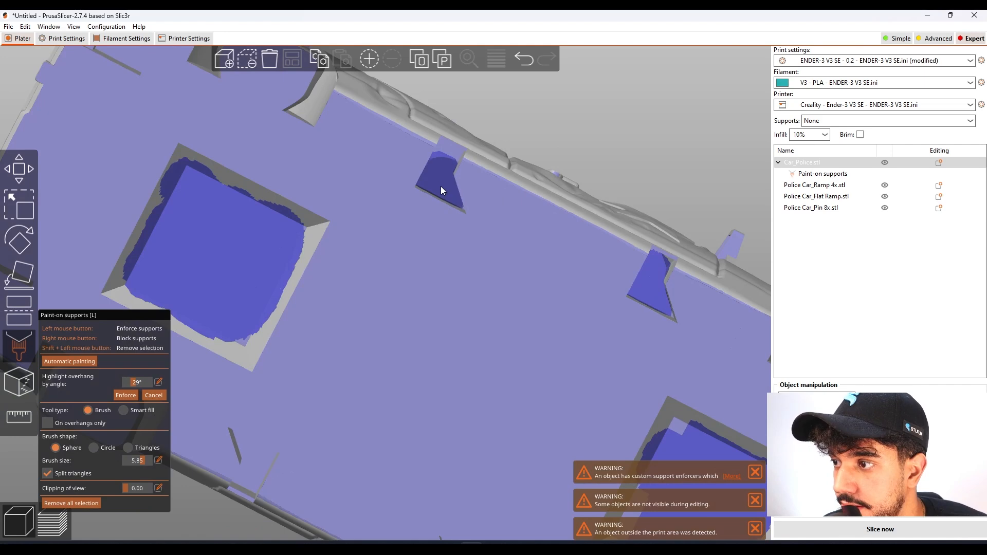
{"action": "mouse_move", "coordinate": [449, 174]}
{"action": "left_mouse_down"}
{"action": "mouse_move", "coordinate": [575, 163]}
{"action": "mouse_move", "coordinate": [573, 237]}
{"action": "left_mouse_up"}
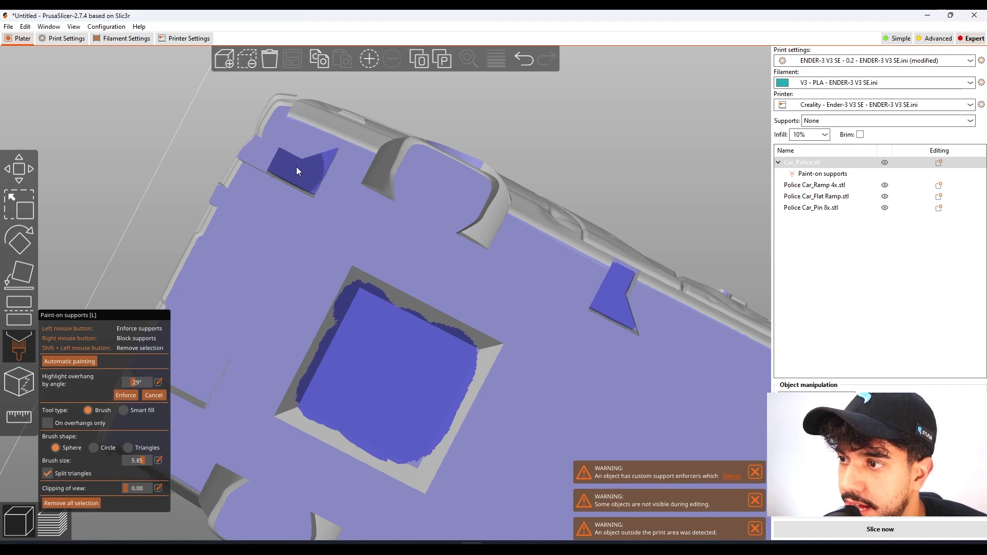
{"action": "scroll", "coordinate": [552, 165], "scroll_direction": "down", "scroll_amount": 1}
{"action": "right_click_drag", "start_coordinate": [551, 166], "coordinate": [609, 89]}
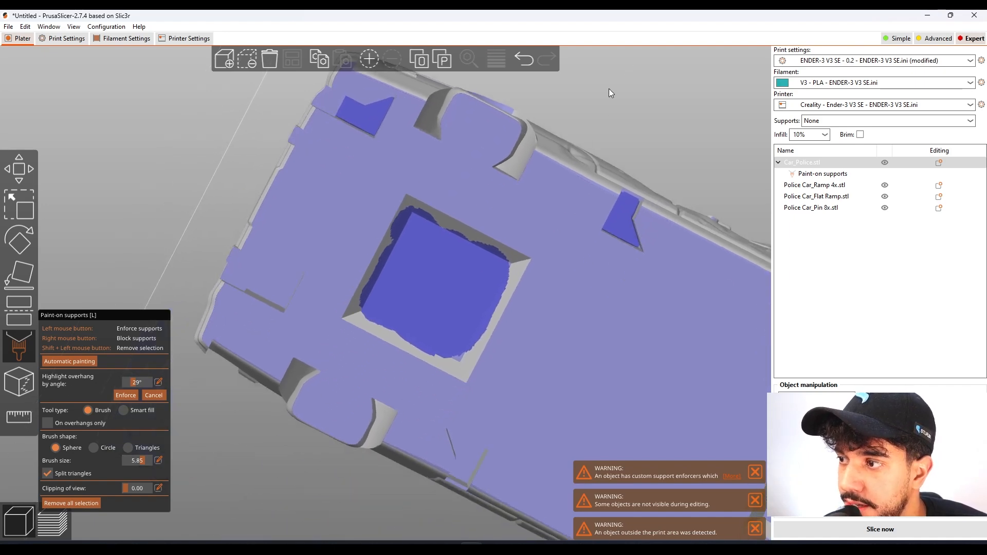
Paint support enforcers inside the other rear corner cutout of the underside.
{"action": "scroll", "coordinate": [254, 319], "scroll_direction": "up", "scroll_amount": 3}
{"action": "scroll", "coordinate": [252, 319], "scroll_direction": "up", "scroll_amount": 3}
{"action": "middle_click_drag", "start_coordinate": [252, 319], "coordinate": [478, 203]}
{"action": "scroll", "coordinate": [301, 269], "scroll_direction": "down", "scroll_amount": 3}
{"action": "left_click", "coordinate": [307, 234]}
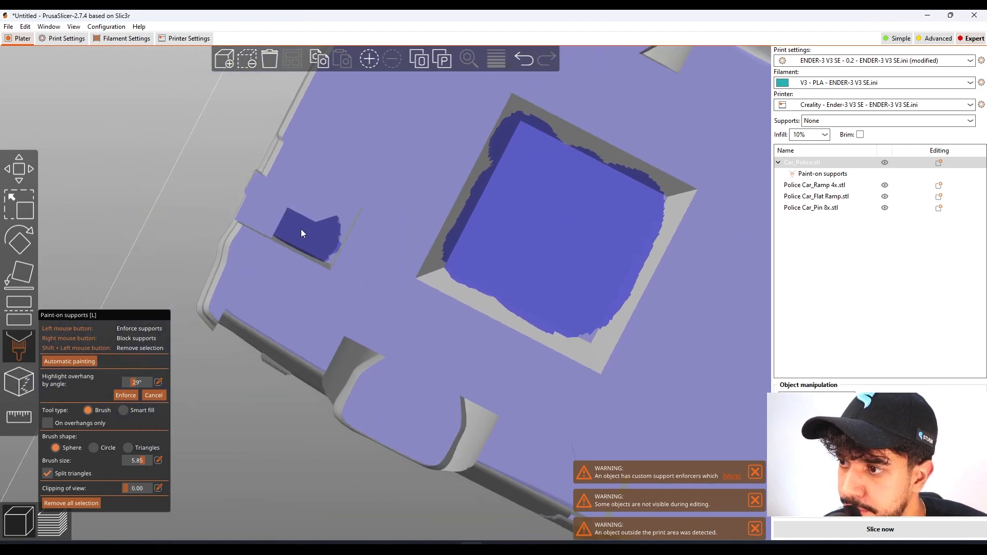
Paint support enforcers inside the two cutouts along the opposite side of the underside.
{"action": "scroll", "coordinate": [401, 285], "scroll_direction": "down", "scroll_amount": 2}
{"action": "middle_click_drag", "start_coordinate": [410, 281], "coordinate": [291, 172]}
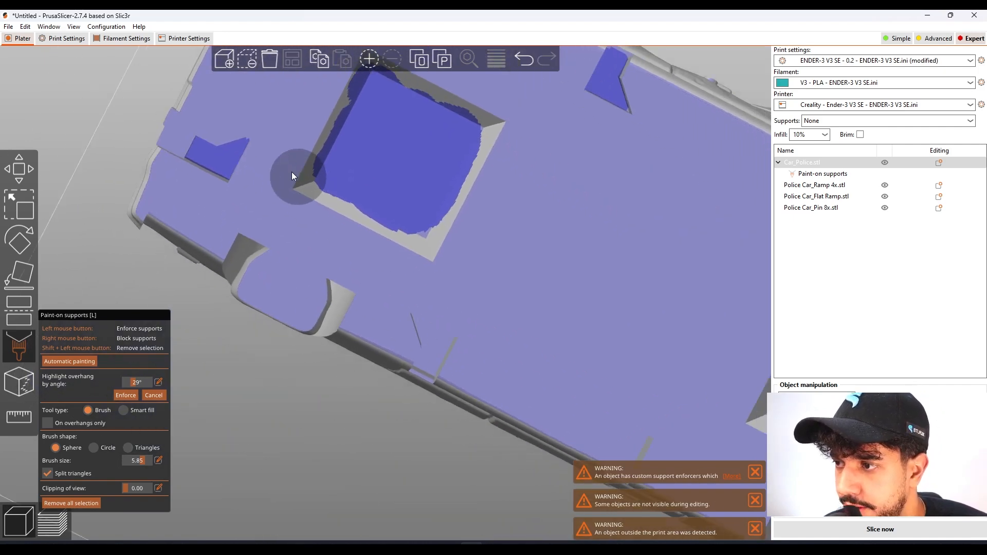
{"action": "left_click", "coordinate": [422, 341]}
{"action": "left_click_drag", "start_coordinate": [421, 338], "coordinate": [432, 342]}
{"action": "middle_click_drag", "start_coordinate": [496, 331], "coordinate": [177, 190]}
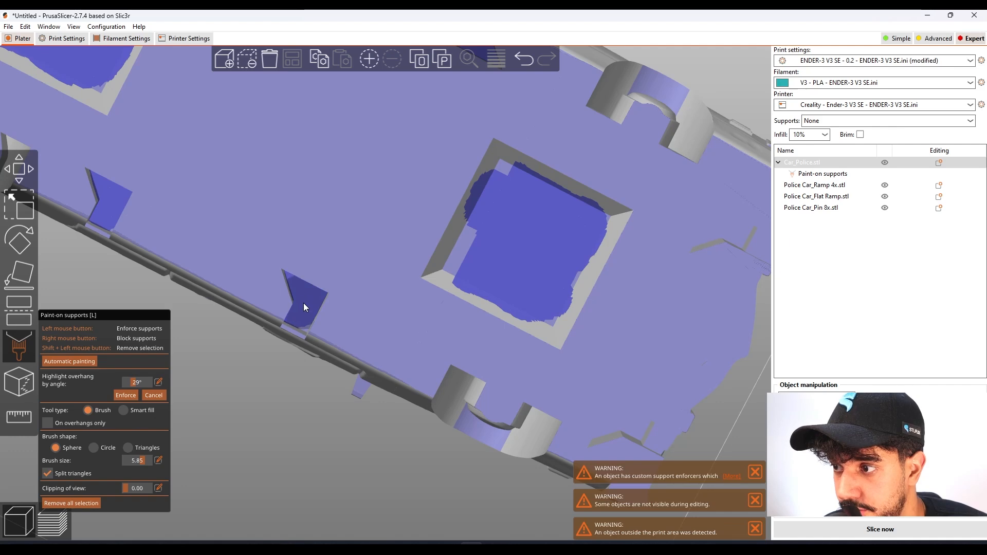
Paint support enforcers inside one of the cutouts near the front bumper.
{"action": "middle_click_drag", "start_coordinate": [371, 270], "coordinate": [315, 200]}
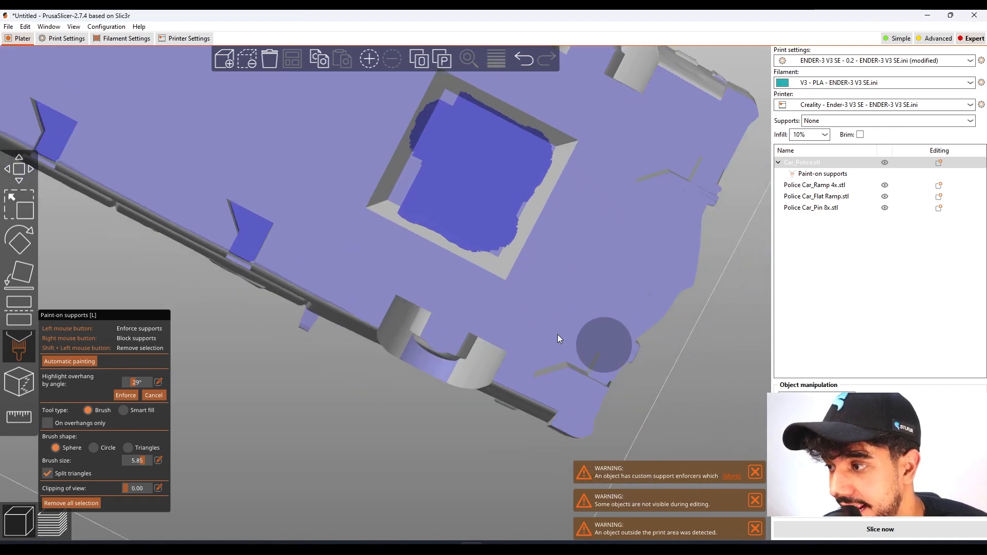
{"action": "middle_click_drag", "start_coordinate": [585, 343], "coordinate": [478, 347]}
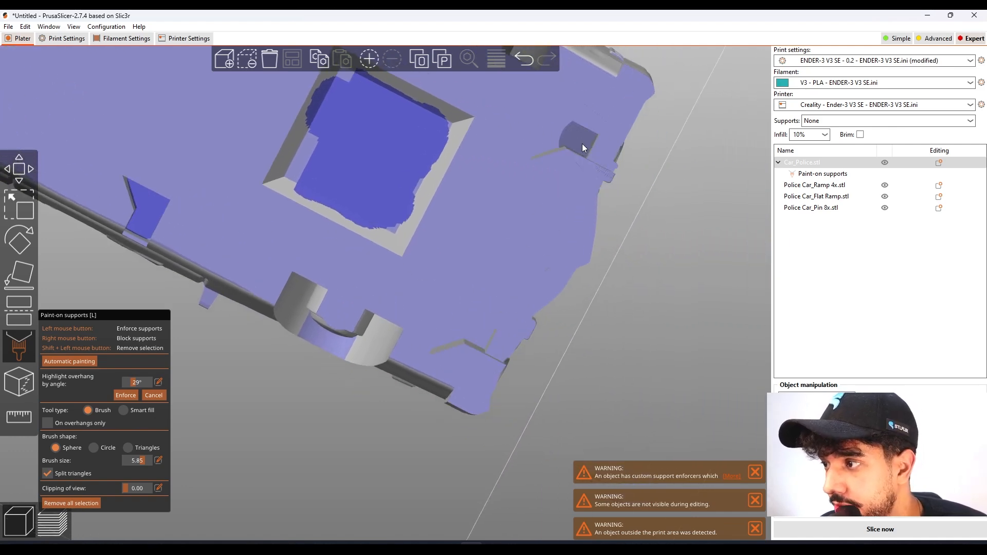
{"action": "mouse_move", "coordinate": [569, 136]}
{"action": "left_mouse_down"}
{"action": "mouse_move", "coordinate": [559, 135]}
{"action": "mouse_move", "coordinate": [574, 134]}
{"action": "left_mouse_up"}
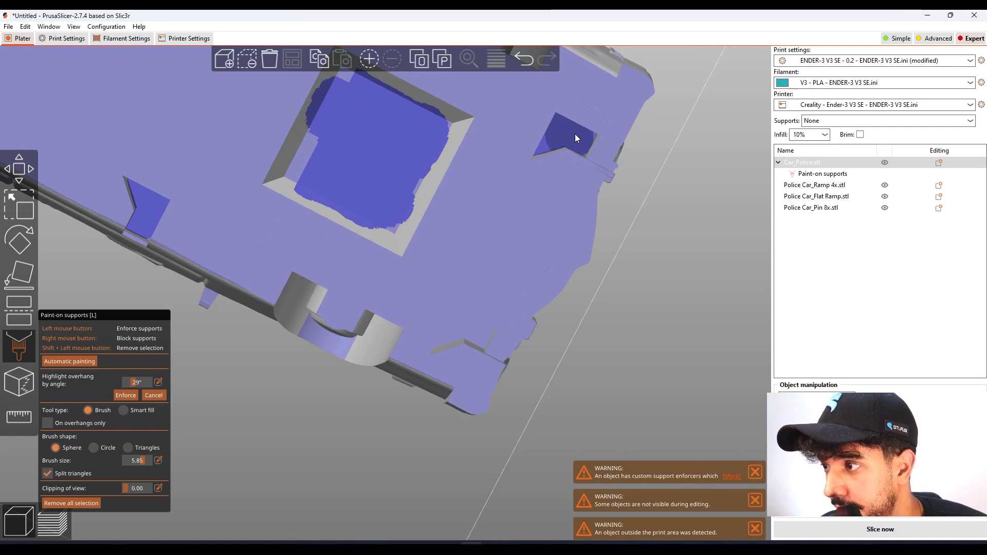
Paint support enforcers inside the remaining cutout near the front bumper and under the roof of one front wheel arch.
{"action": "middle_click_drag", "start_coordinate": [538, 210], "coordinate": [536, 174]}
{"action": "left_click_drag", "start_coordinate": [461, 295], "coordinate": [451, 302]}
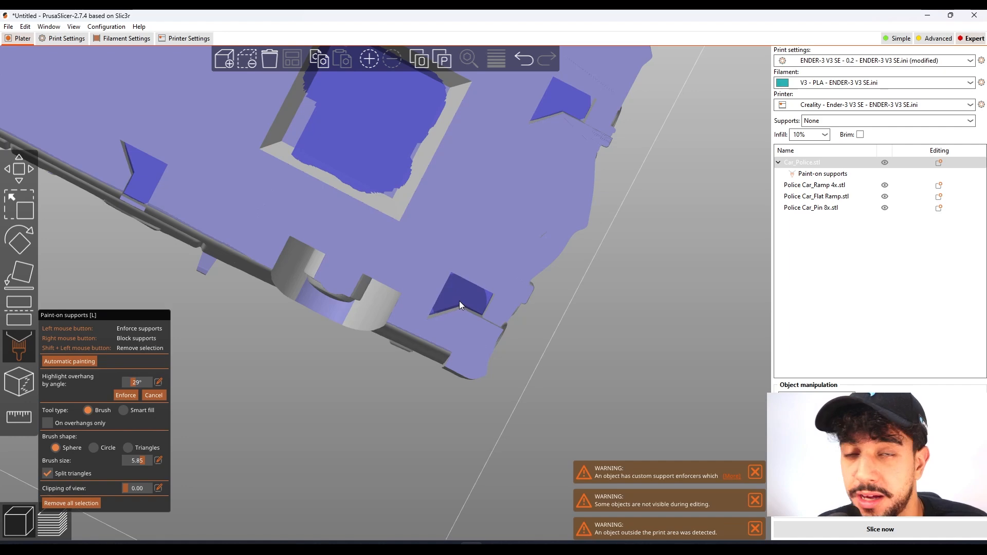
{"action": "scroll", "coordinate": [459, 301], "scroll_direction": "down", "scroll_amount": 2}
{"action": "left_click_drag", "start_coordinate": [516, 347], "coordinate": [665, 345]}
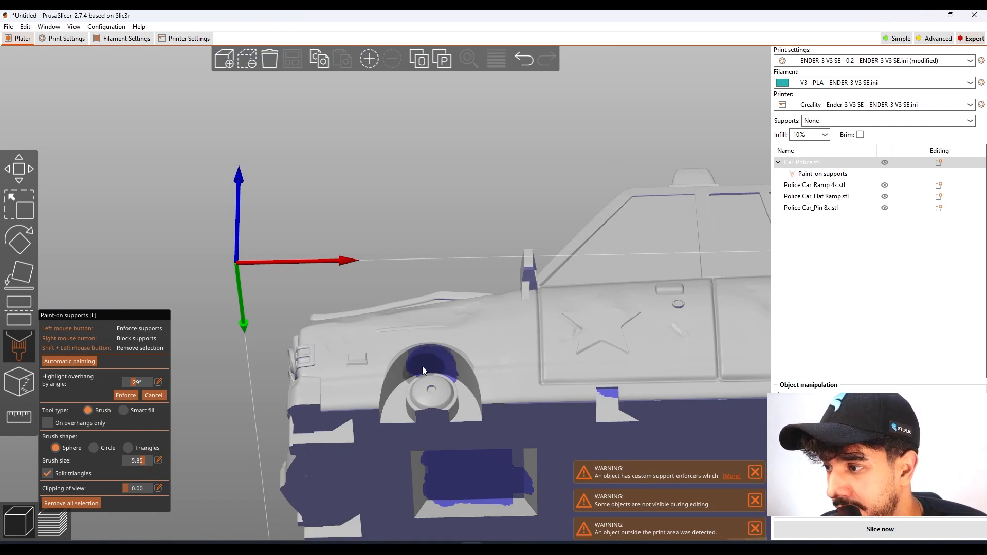
Paint support enforcers on the roof of the rear wheel arch, above the tyre, on one side of the car.
{"action": "scroll", "coordinate": [437, 371], "scroll_direction": "down", "scroll_amount": 4}
{"action": "middle_click_drag", "start_coordinate": [532, 419], "coordinate": [12, 346]}
{"action": "left_click_drag", "start_coordinate": [596, 335], "coordinate": [601, 371]}
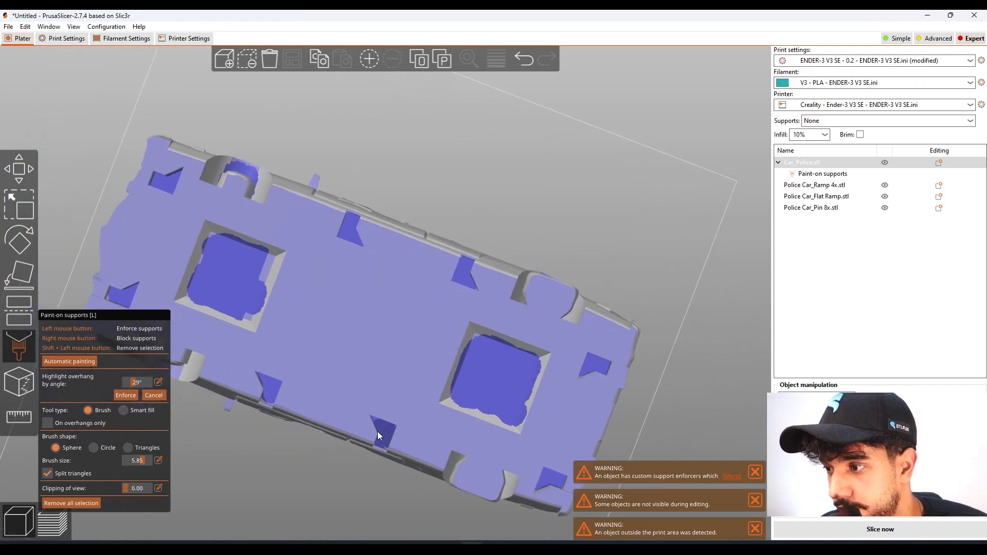
{"action": "mouse_move", "coordinate": [612, 258]}
{"action": "left_mouse_down"}
{"action": "mouse_move", "coordinate": [622, 264]}
{"action": "mouse_move", "coordinate": [607, 277]}
{"action": "left_mouse_up"}
{"action": "scroll", "coordinate": [489, 291], "scroll_direction": "up", "scroll_amount": 10}
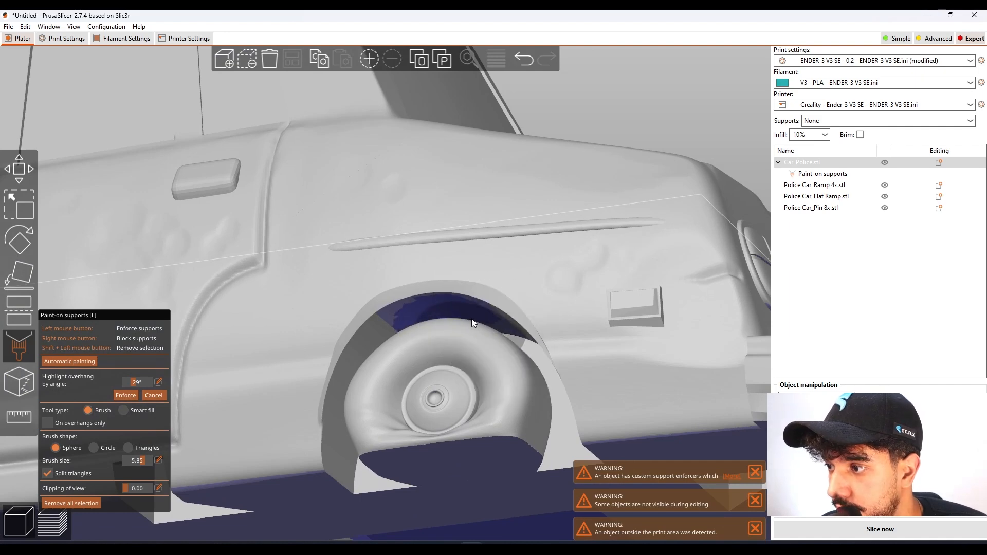
{"action": "middle_click_drag", "start_coordinate": [477, 394], "coordinate": [478, 187]}
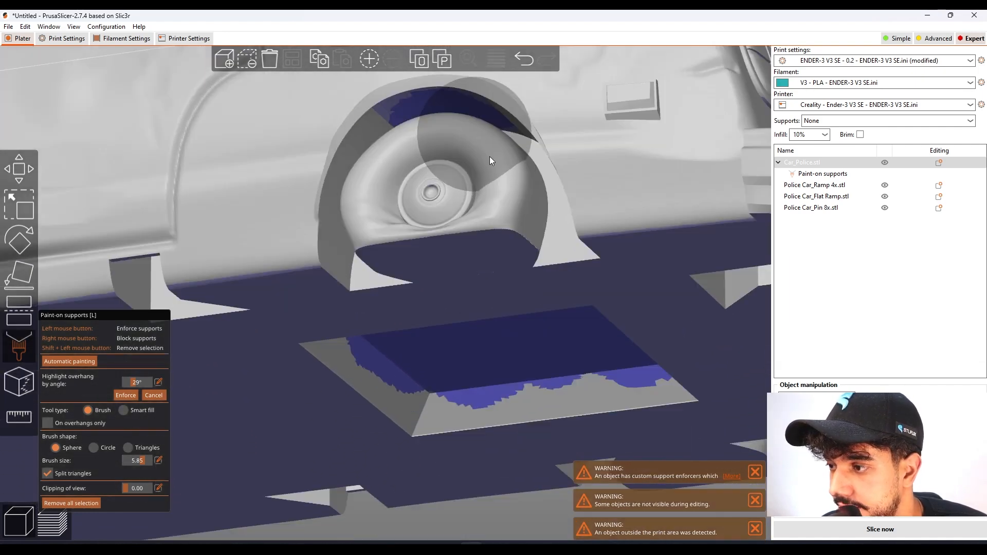
Paint support enforcers inside the opposite rear wheel arch and erase the paint that spilled onto the body panel above it.
{"action": "scroll", "coordinate": [619, 380], "scroll_direction": "down", "scroll_amount": 7}
{"action": "left_click_drag", "start_coordinate": [695, 379], "coordinate": [569, 364]}
{"action": "left_click", "coordinate": [280, 204]}
{"action": "left_click_drag", "start_coordinate": [284, 113], "coordinate": [282, 135]}
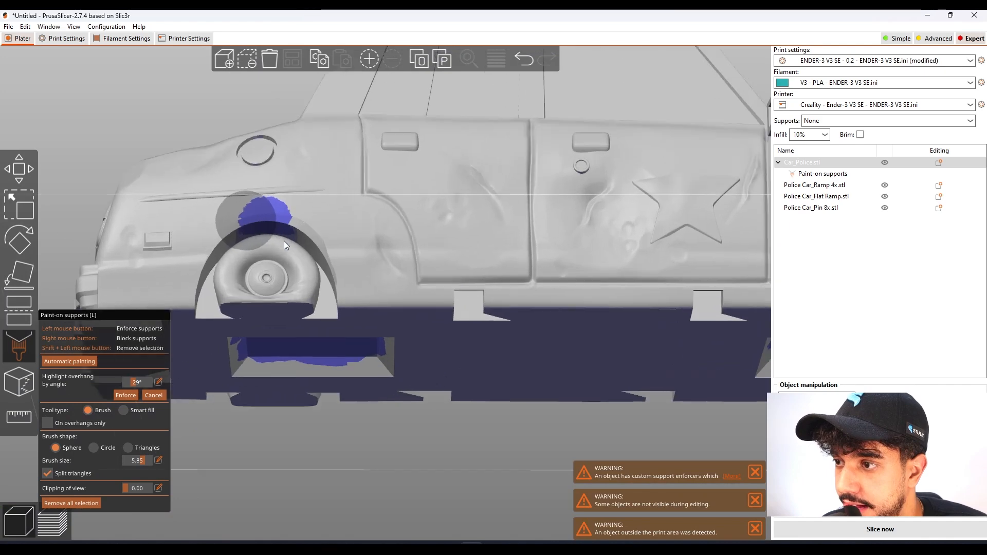
{"action": "scroll", "coordinate": [285, 242], "scroll_direction": "up", "scroll_amount": 7}
{"action": "middle_click_drag", "start_coordinate": [243, 226], "coordinate": [466, 433]}
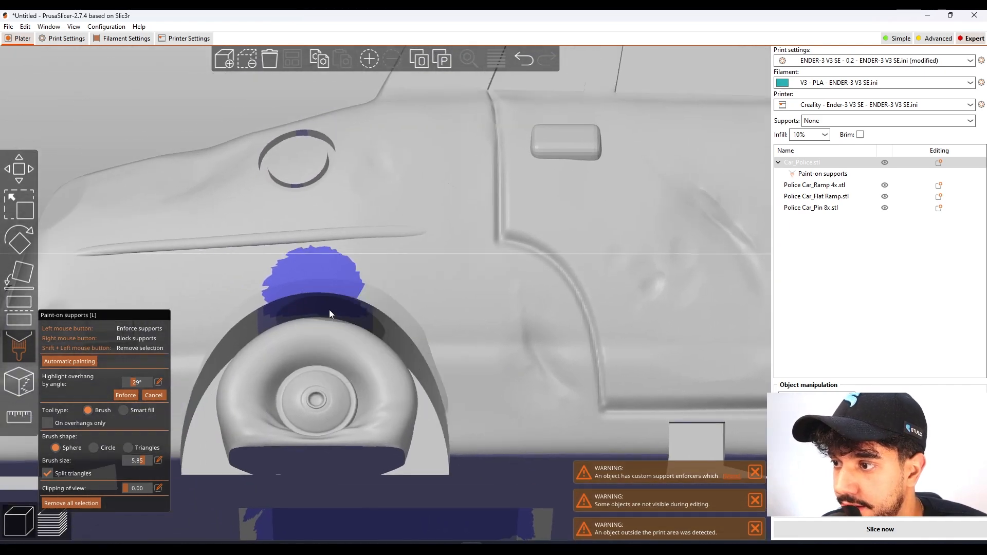
{"action": "left_click_drag", "start_coordinate": [332, 314], "coordinate": [341, 316]}
{"action": "left_click_drag", "start_coordinate": [341, 267], "coordinate": [291, 237], "text": "shift"}
{"action": "left_click", "coordinate": [341, 316]}
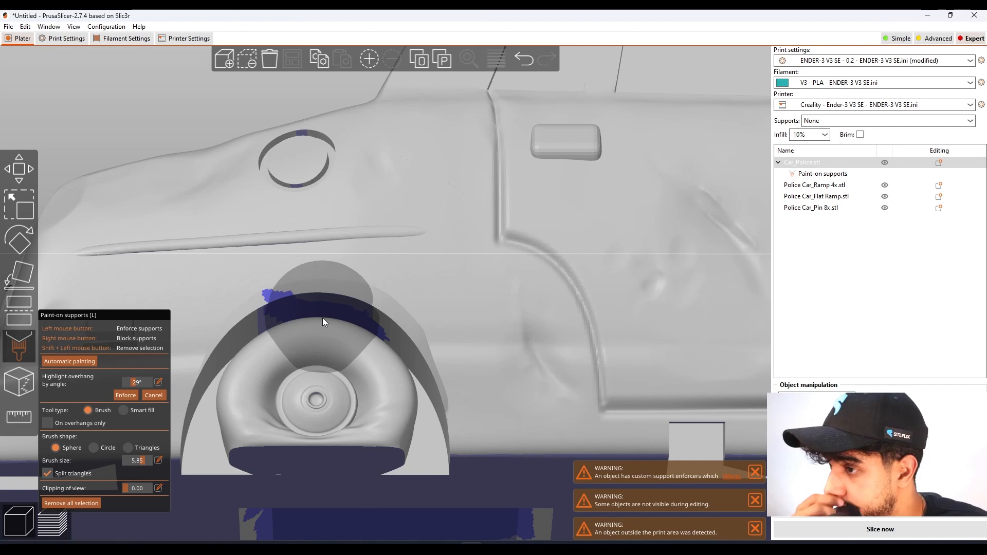
Paint support enforcers inside the remaining front wheel arch, above the wheel.
{"action": "scroll", "coordinate": [343, 326], "scroll_direction": "down", "scroll_amount": 6}
{"action": "mouse_move", "coordinate": [457, 317]}
{"action": "middle_mouse_down"}
{"action": "mouse_move", "coordinate": [159, 314]}
{"action": "mouse_move", "coordinate": [178, 312]}
{"action": "middle_mouse_up"}
{"action": "left_click", "coordinate": [430, 303]}
{"action": "left_click_drag", "start_coordinate": [702, 192], "coordinate": [706, 150]}
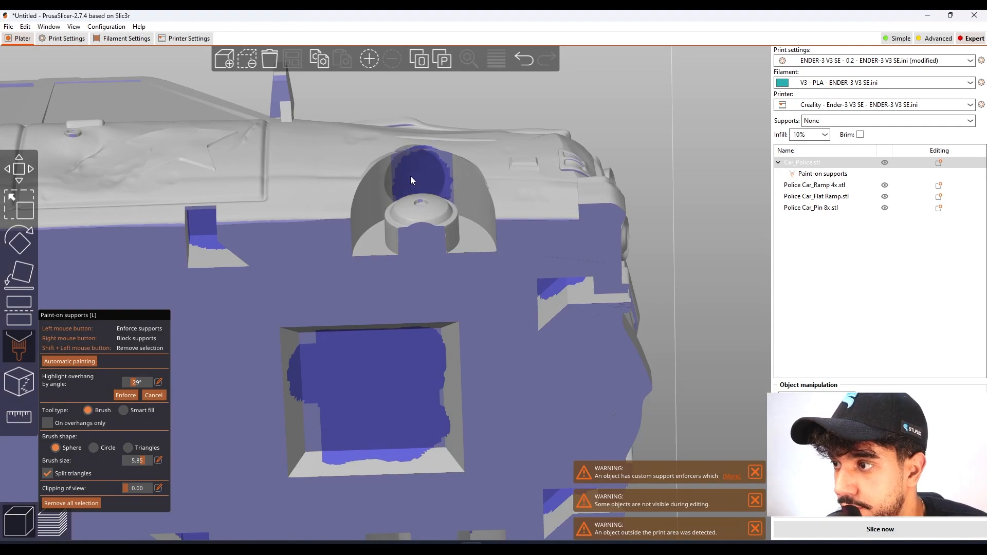
{"action": "left_click_drag", "start_coordinate": [425, 171], "coordinate": [632, 184]}
Reduce the brush size to 1.56 and paint support enforcers along the underside of one side mirror.
{"action": "left_click_drag", "start_coordinate": [631, 176], "coordinate": [519, 250]}
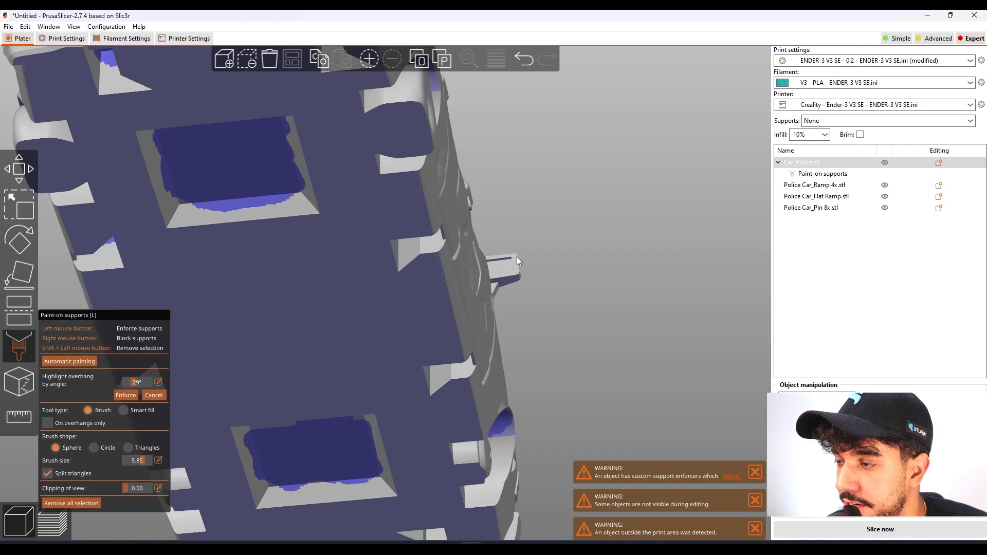
{"action": "scroll", "coordinate": [573, 264], "scroll_direction": "up", "scroll_amount": 5}
{"action": "right_click_drag", "start_coordinate": [693, 231], "coordinate": [589, 203]}
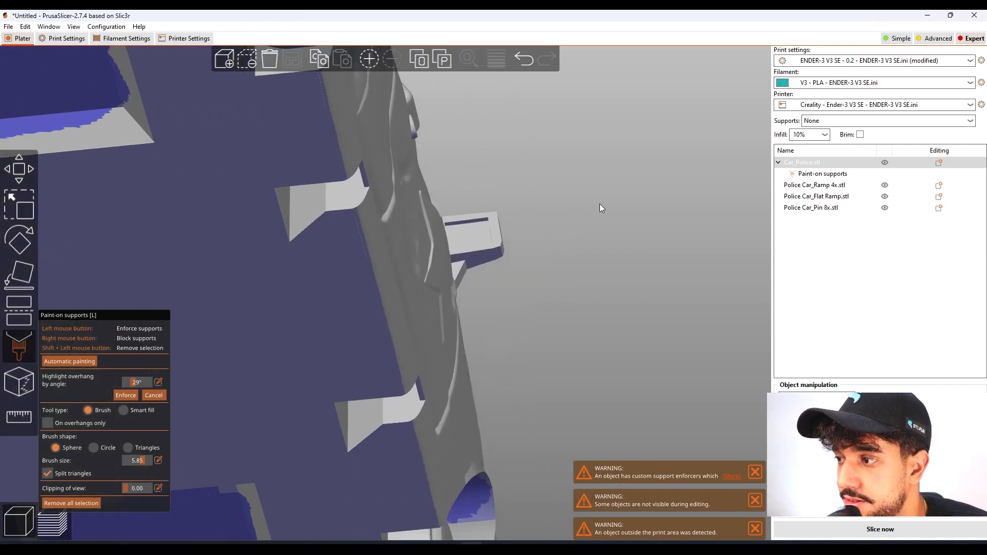
{"action": "left_click_drag", "start_coordinate": [592, 194], "coordinate": [600, 181]}
{"action": "scroll", "coordinate": [593, 198], "scroll_direction": "up", "scroll_amount": 9}
{"action": "right_click_drag", "start_coordinate": [672, 228], "coordinate": [316, 319]}
{"action": "left_click_drag", "start_coordinate": [143, 462], "coordinate": [131, 462]}
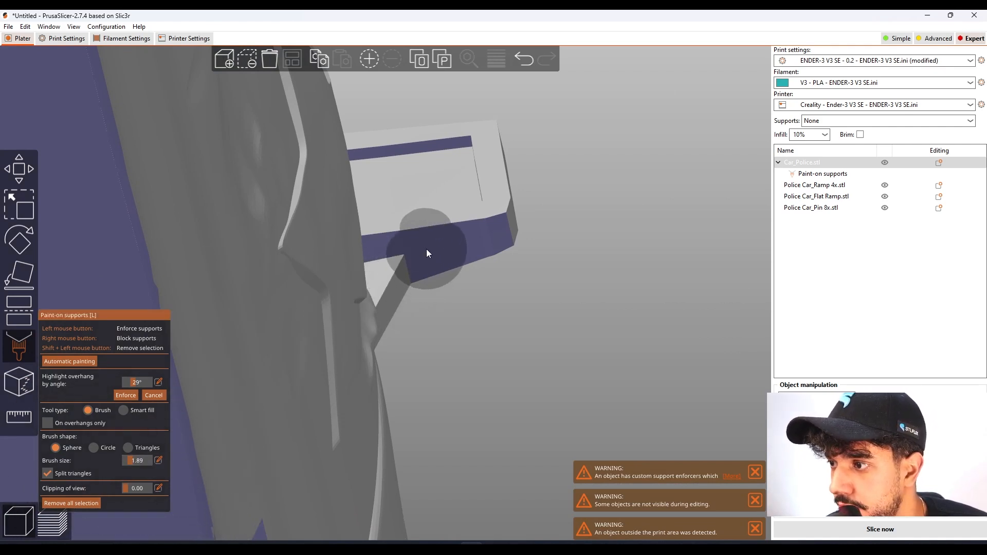
{"action": "left_click_drag", "start_coordinate": [130, 461], "coordinate": [126, 462]}
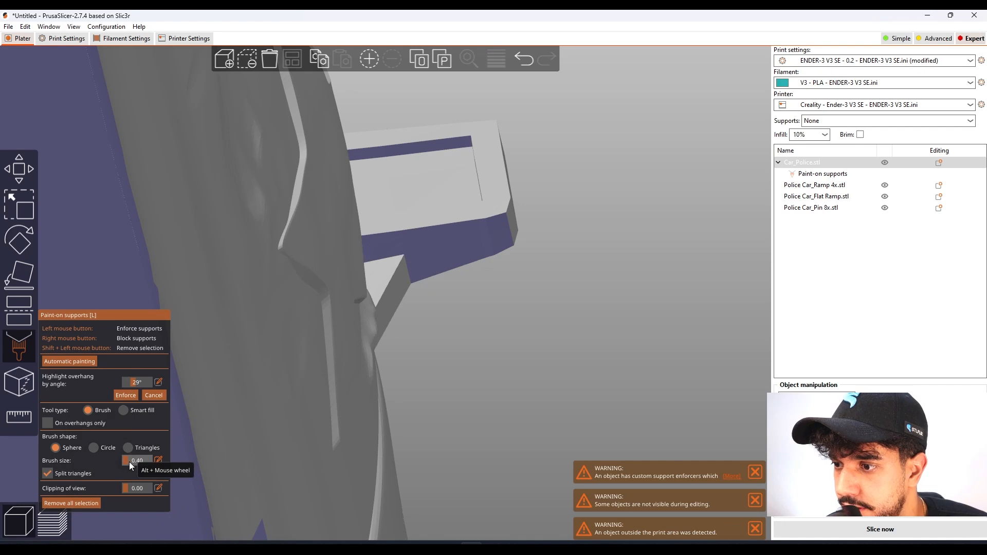
{"action": "left_click_drag", "start_coordinate": [131, 461], "coordinate": [129, 461]}
{"action": "left_click_drag", "start_coordinate": [480, 236], "coordinate": [436, 254]}
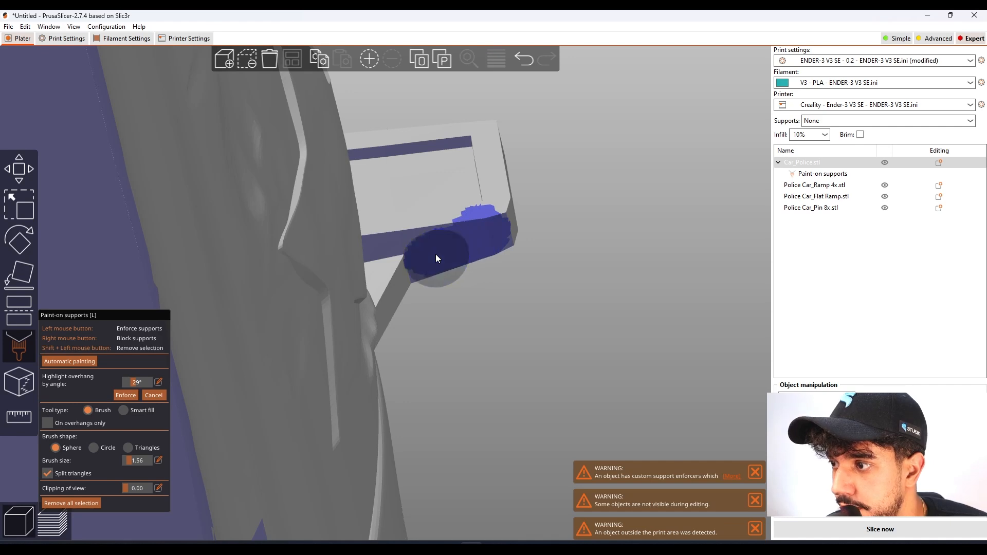
{"action": "left_click_drag", "start_coordinate": [585, 248], "coordinate": [502, 255]}
{"action": "mouse_move", "coordinate": [411, 236]}
{"action": "left_mouse_down"}
{"action": "mouse_move", "coordinate": [368, 248]}
{"action": "mouse_move", "coordinate": [419, 236]}
{"action": "left_mouse_up"}
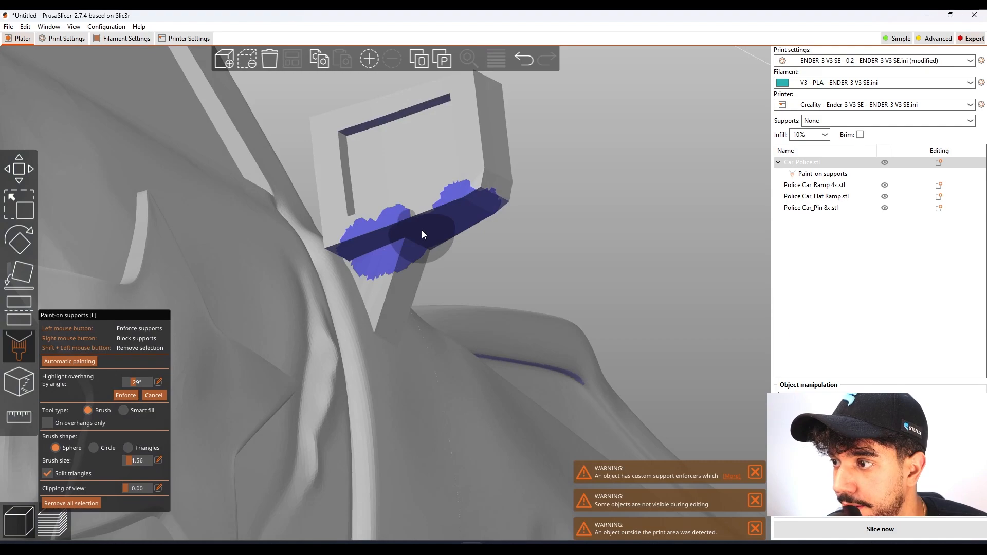
Paint support enforcers along the underside of the side mirror on the opposite side of the car.
{"action": "left_click_drag", "start_coordinate": [652, 222], "coordinate": [621, 235]}
{"action": "scroll", "coordinate": [621, 234], "scroll_direction": "down", "scroll_amount": 15}
{"action": "left_click_drag", "start_coordinate": [720, 173], "coordinate": [620, 131]}
{"action": "mouse_move", "coordinate": [620, 131]}
{"action": "middle_mouse_down"}
{"action": "mouse_move", "coordinate": [547, 298]}
{"action": "mouse_move", "coordinate": [435, 453]}
{"action": "middle_mouse_up"}
{"action": "left_click_drag", "start_coordinate": [372, 177], "coordinate": [372, 160]}
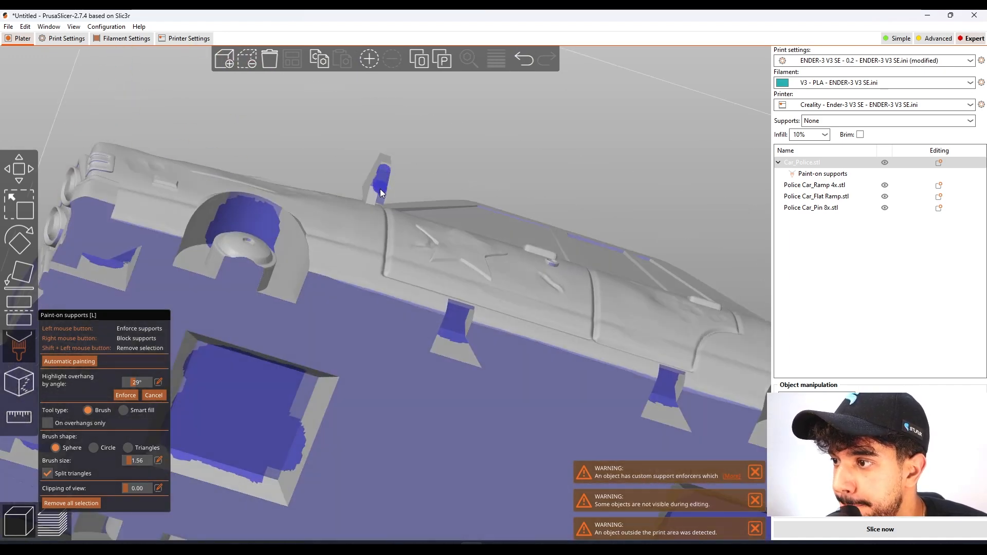
{"action": "left_click_drag", "start_coordinate": [382, 196], "coordinate": [382, 196]}
Check the painted areas across the whole underside and leave the paint-on supports tool.
{"action": "scroll", "coordinate": [467, 146], "scroll_direction": "down", "scroll_amount": 8}
{"action": "left_click_drag", "start_coordinate": [601, 203], "coordinate": [628, 168]}
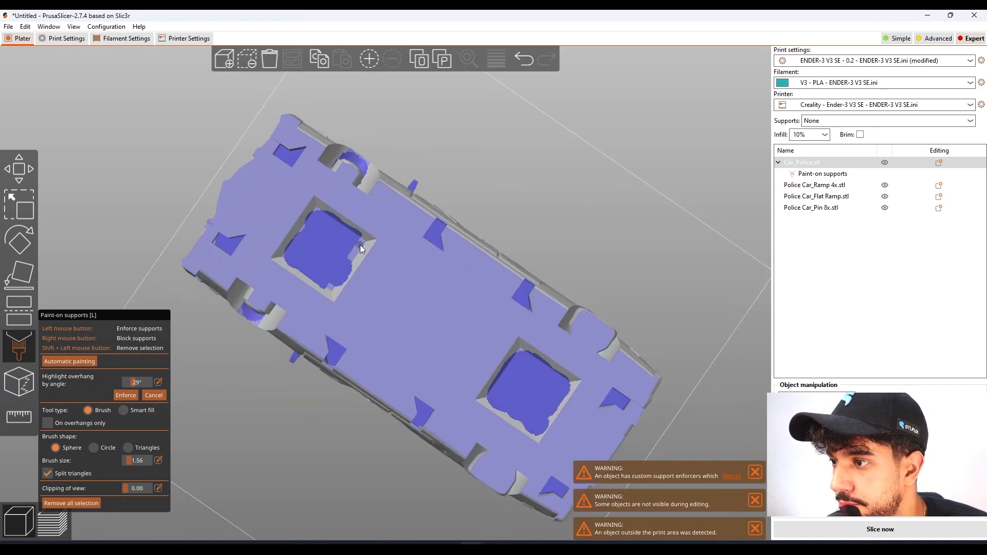
{"action": "scroll", "coordinate": [338, 251], "scroll_direction": "down", "scroll_amount": 2}
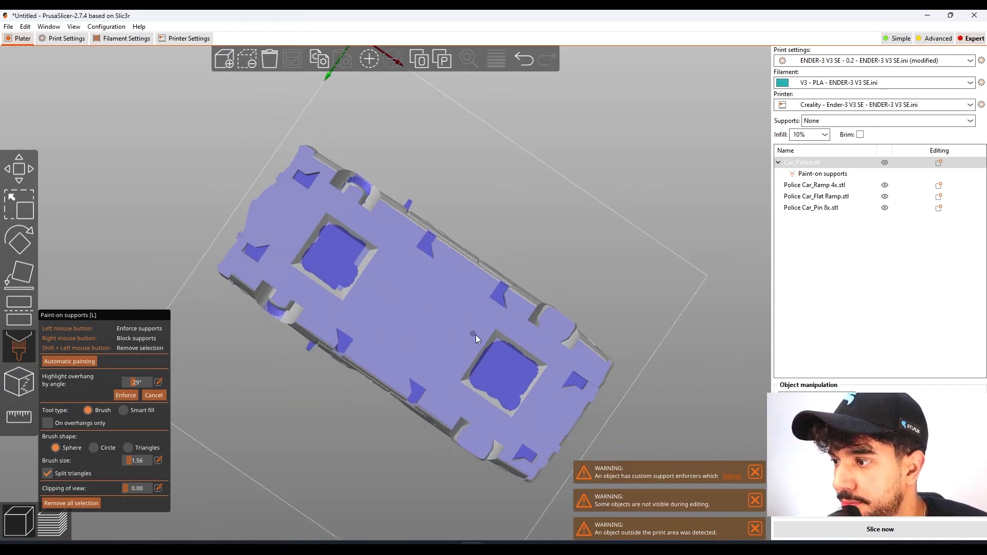
{"action": "mouse_move", "coordinate": [509, 216]}
{"action": "left_mouse_down"}
{"action": "mouse_move", "coordinate": [536, 165]}
{"action": "mouse_move", "coordinate": [597, 227]}
{"action": "mouse_move", "coordinate": [622, 235]}
{"action": "left_mouse_up"}
{"action": "left_click", "coordinate": [17, 354]}
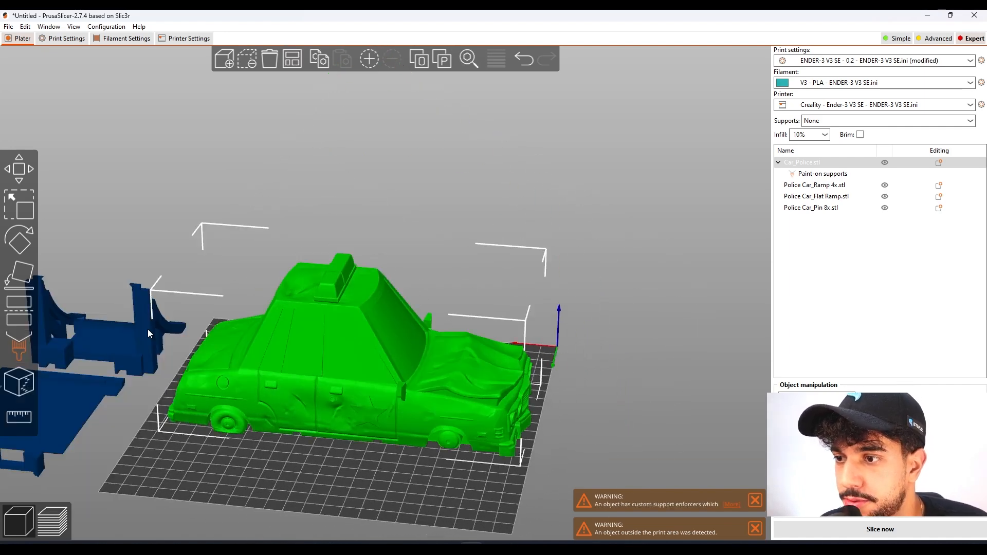
Enable support material generation in the print settings and accept the Detect bridging perimeters adjustment.
{"action": "left_click", "coordinate": [66, 38]}
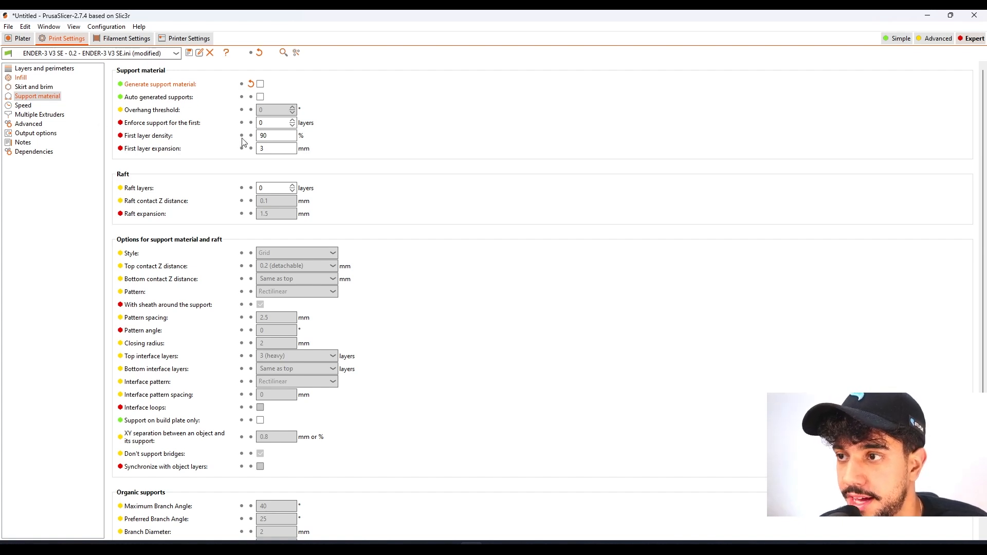
{"action": "left_click", "coordinate": [260, 84]}
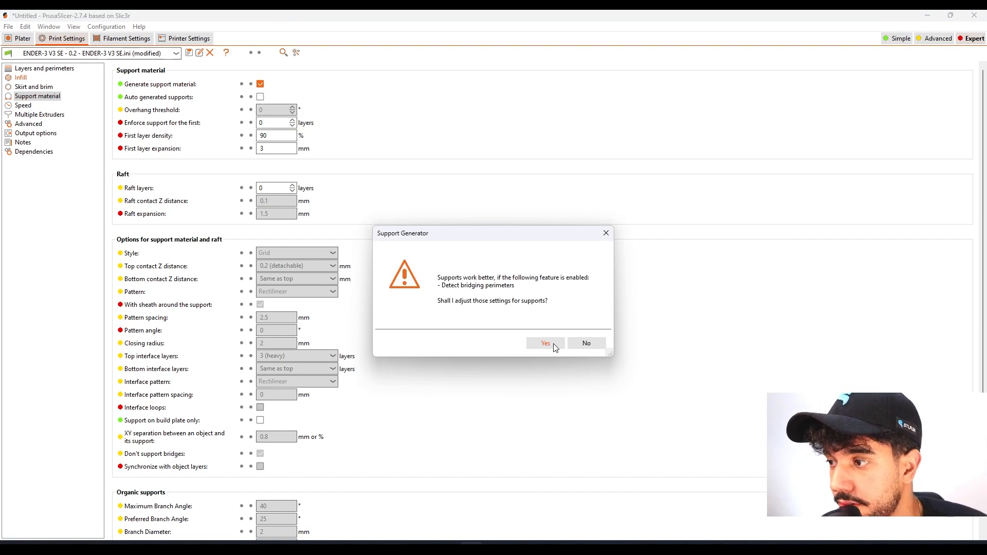
{"action": "left_click", "coordinate": [555, 346]}
Set the support style to Organic and the top interface layers to 2 (default).
{"action": "left_click", "coordinate": [326, 259]}
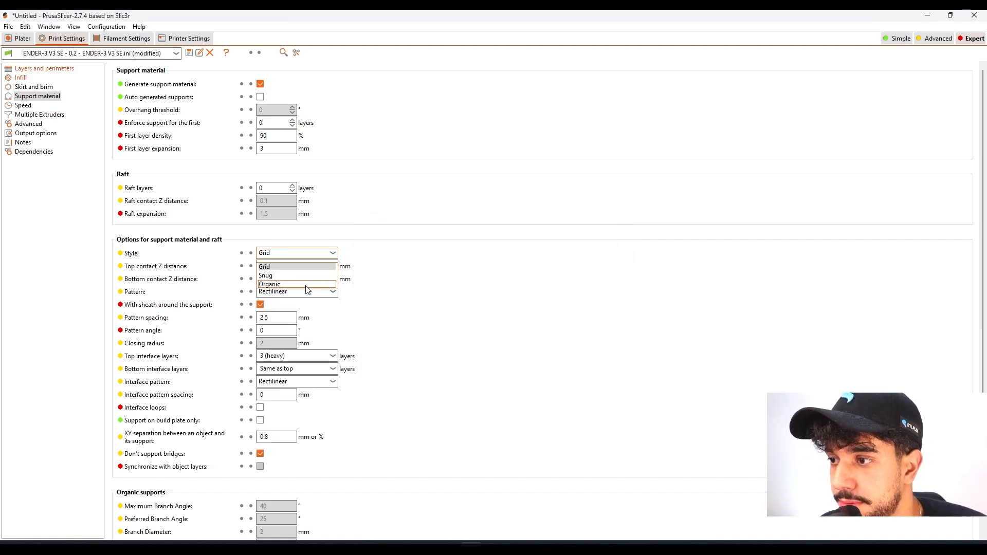
{"action": "left_click", "coordinate": [307, 288]}
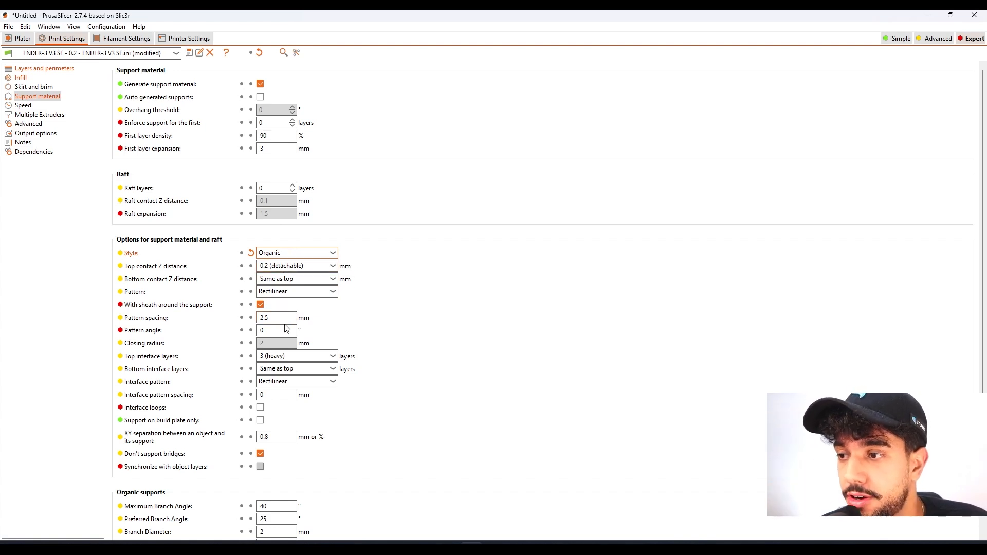
{"action": "left_click", "coordinate": [282, 255]}
{"action": "left_click", "coordinate": [300, 285]}
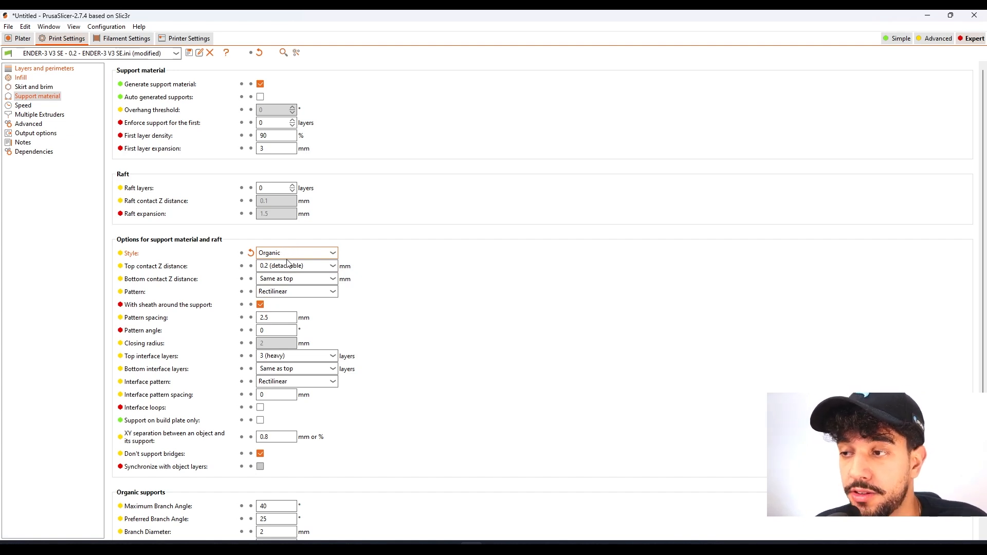
{"action": "mouse_move", "coordinate": [294, 257]}
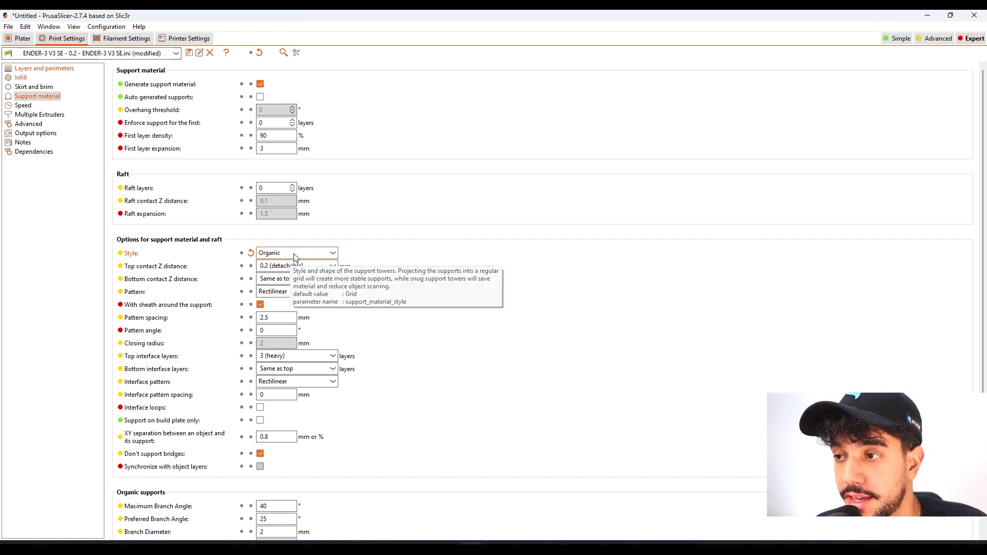
{"action": "left_click", "coordinate": [332, 356]}
{"action": "left_click", "coordinate": [323, 386]}
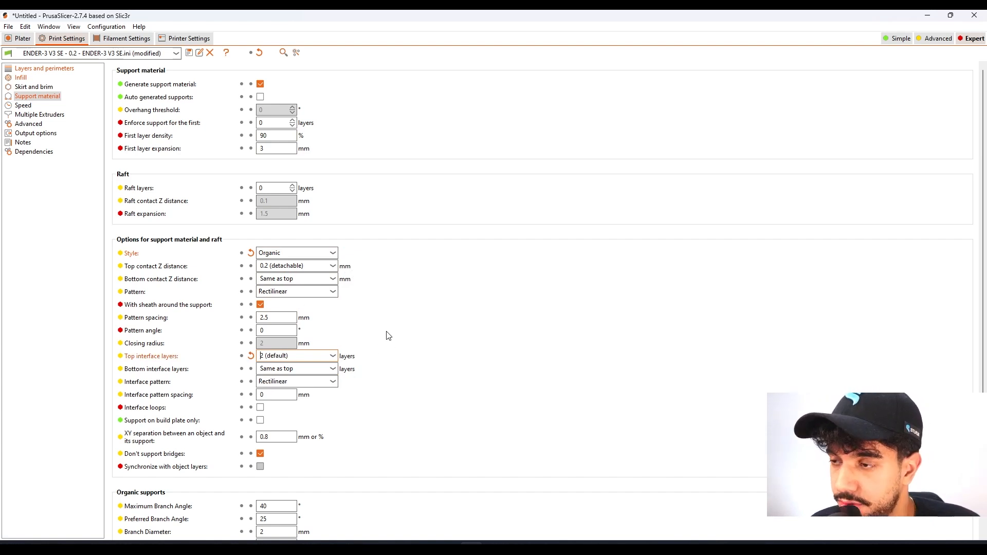
Review the organic support options and the print speed settings, including the first layer speed.
{"action": "scroll", "coordinate": [426, 340], "scroll_direction": "down", "scroll_amount": 2}
{"action": "scroll", "coordinate": [419, 298], "scroll_direction": "down", "scroll_amount": 2}
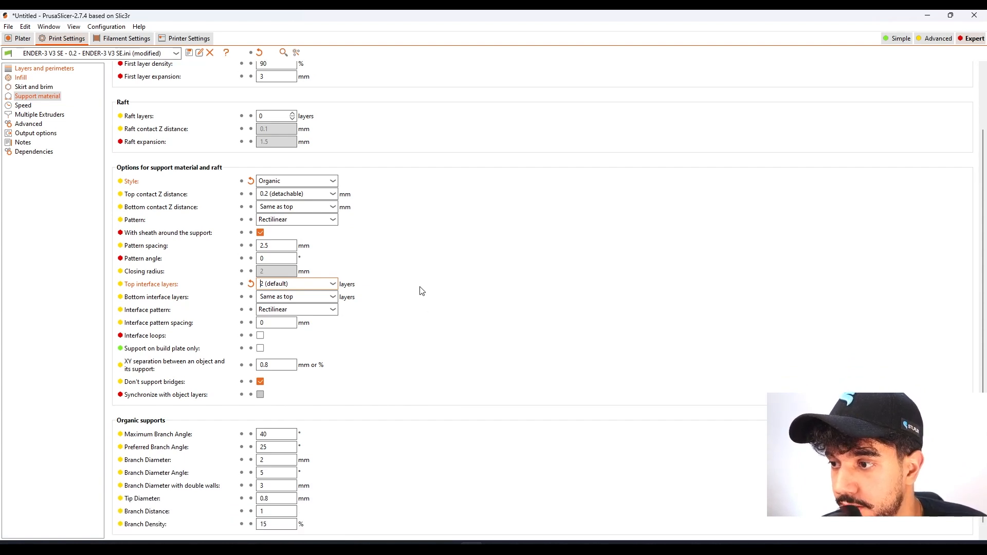
{"action": "scroll", "coordinate": [366, 304], "scroll_direction": "up", "scroll_amount": 4}
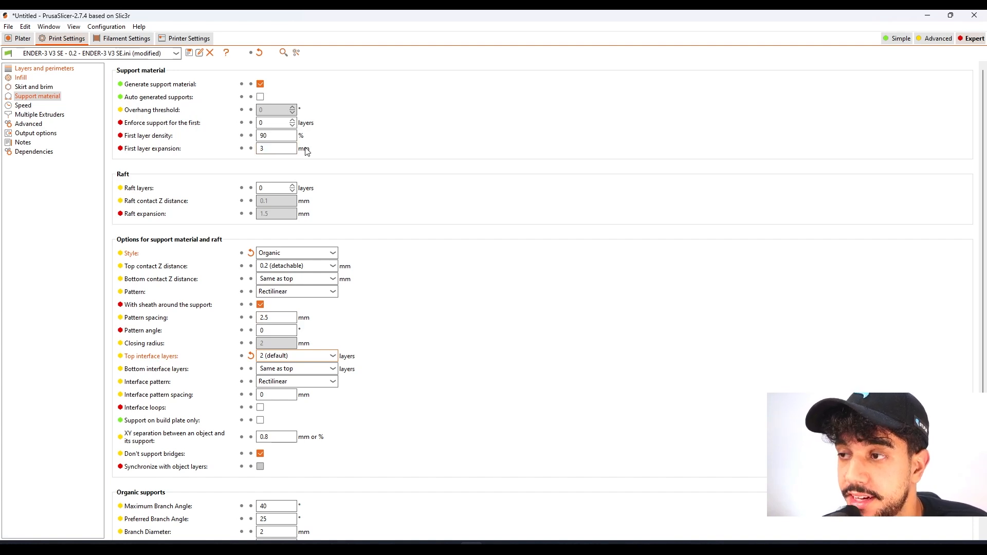
{"action": "left_click", "coordinate": [23, 106]}
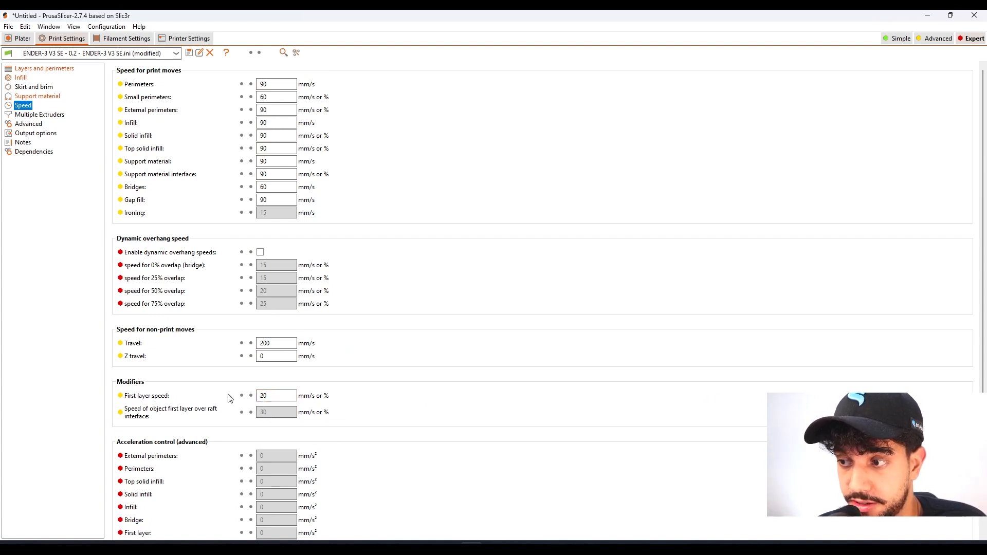
{"action": "mouse_move", "coordinate": [166, 401]}
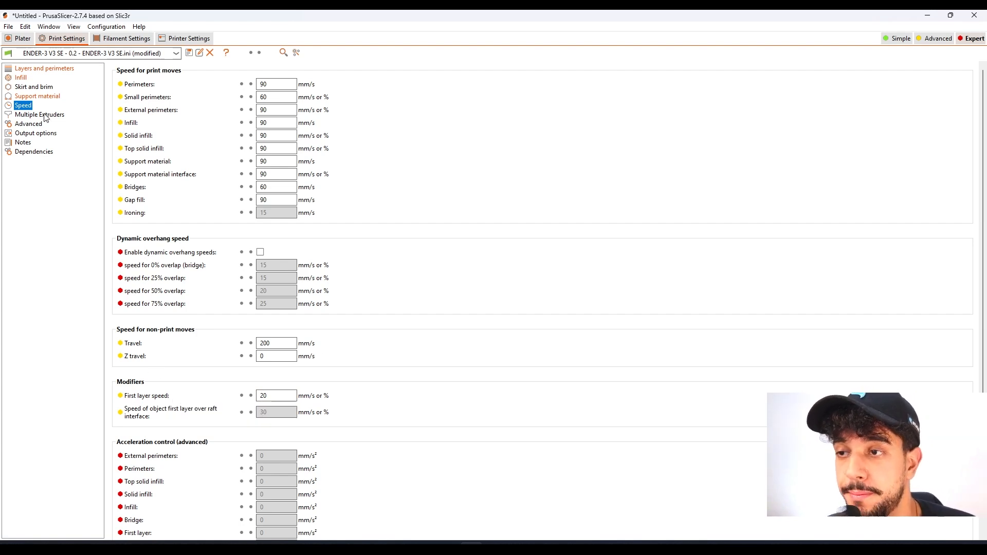
Return to the build plate and slice the car with the enforced supports.
{"action": "left_click", "coordinate": [29, 36]}
{"action": "left_click_drag", "start_coordinate": [472, 313], "coordinate": [646, 271]}
{"action": "left_click", "coordinate": [606, 375]}
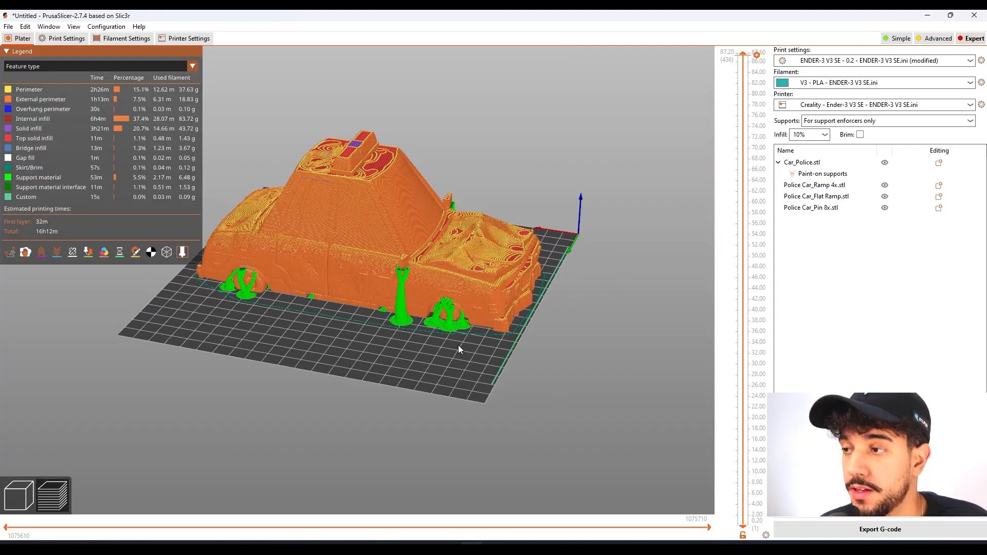
Examine the generated supports around the wheels, mirrors and underside of the sliced car.
{"action": "left_click_drag", "start_coordinate": [458, 344], "coordinate": [501, 485]}
{"action": "scroll", "coordinate": [496, 474], "scroll_direction": "up", "scroll_amount": 8}
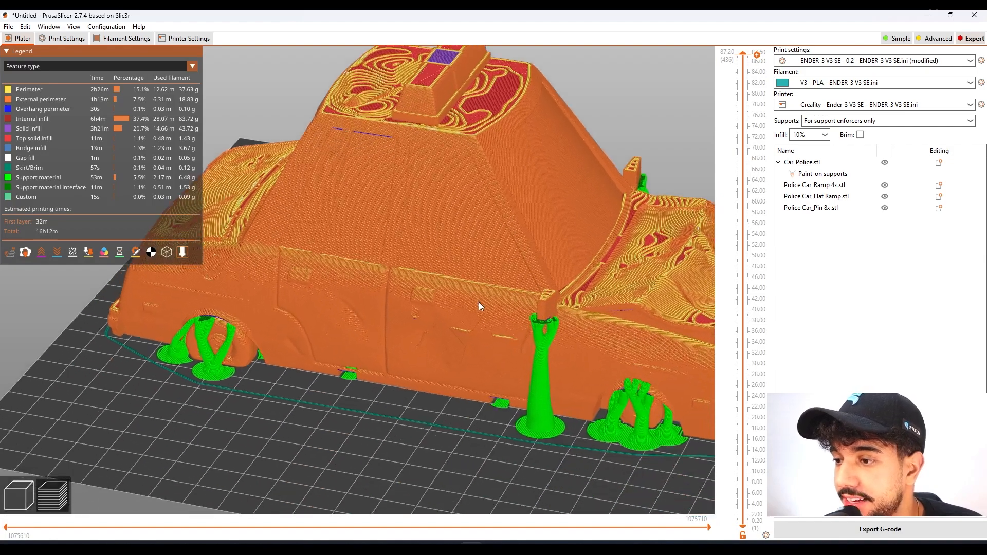
{"action": "left_click_drag", "start_coordinate": [465, 375], "coordinate": [467, 298]}
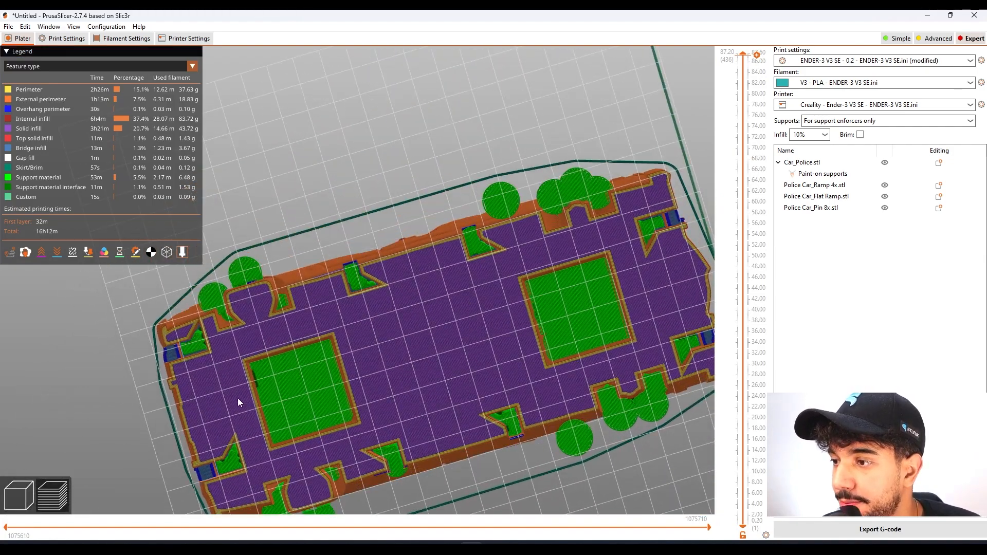
{"action": "scroll", "coordinate": [322, 418], "scroll_direction": "down", "scroll_amount": 4}
{"action": "middle_click_drag", "start_coordinate": [438, 314], "coordinate": [398, 205]}
{"action": "left_click_drag", "start_coordinate": [440, 233], "coordinate": [509, 245]}
Inspect the sliced underside up close, checking the supports in the square recess and the cutouts near the front bumper.
{"action": "scroll", "coordinate": [335, 180], "scroll_direction": "up", "scroll_amount": 7}
{"action": "middle_click_drag", "start_coordinate": [336, 180], "coordinate": [438, 450]}
{"action": "left_click_drag", "start_coordinate": [437, 451], "coordinate": [497, 294]}
{"action": "scroll", "coordinate": [545, 232], "scroll_direction": "up", "scroll_amount": 2}
{"action": "middle_click_drag", "start_coordinate": [498, 334], "coordinate": [372, 188]}
{"action": "scroll", "coordinate": [494, 354], "scroll_direction": "down", "scroll_amount": 7}
{"action": "middle_click_drag", "start_coordinate": [480, 279], "coordinate": [483, 138]}
{"action": "scroll", "coordinate": [472, 352], "scroll_direction": "up", "scroll_amount": 6}
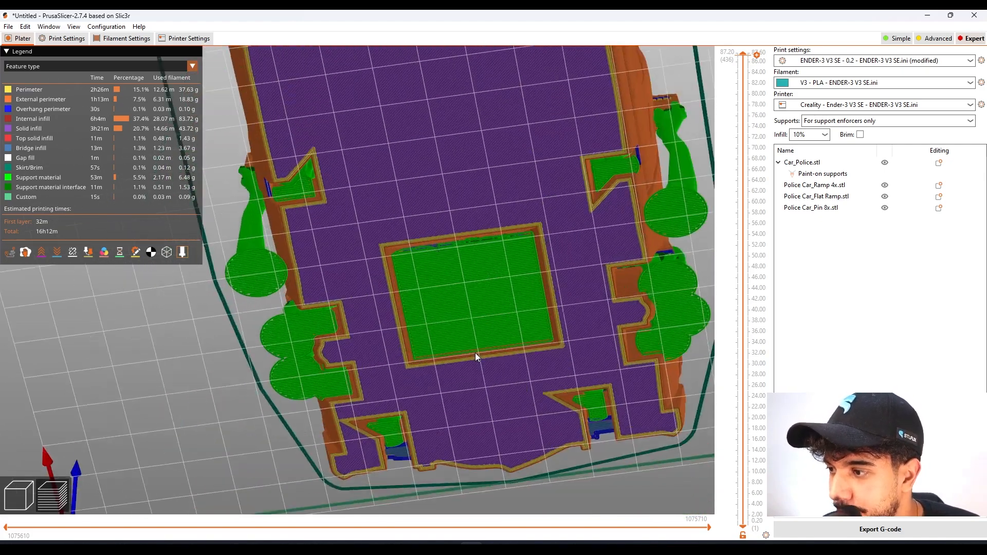
{"action": "scroll", "coordinate": [511, 216], "scroll_direction": "up", "scroll_amount": 5}
{"action": "middle_click_drag", "start_coordinate": [511, 216], "coordinate": [538, 290]}
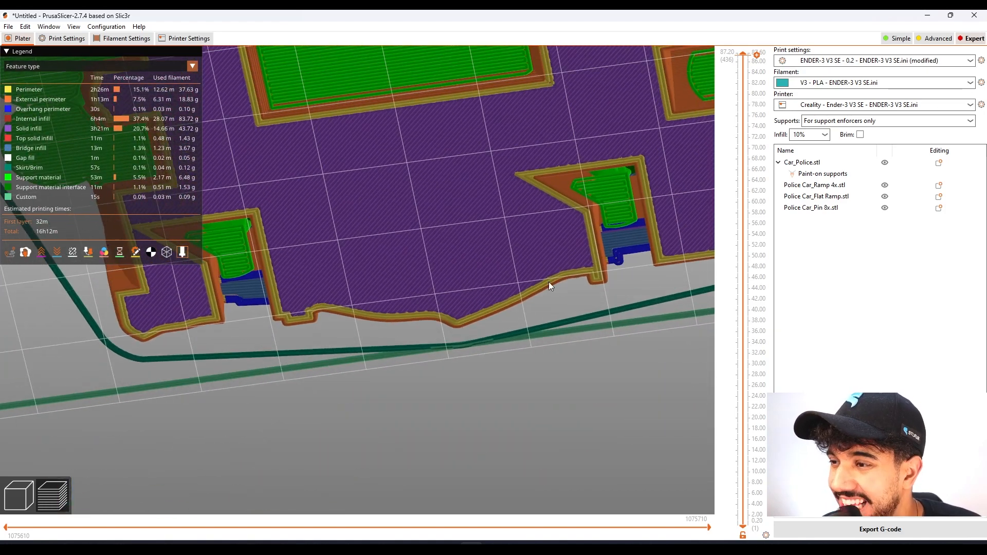
Inspect the underside of the sliced car from several angles, checking how the supports fill the cutouts near the front bumper.
{"action": "scroll", "coordinate": [624, 260], "scroll_direction": "up", "scroll_amount": 3}
{"action": "middle_click_drag", "start_coordinate": [624, 261], "coordinate": [410, 292]}
{"action": "scroll", "coordinate": [411, 292], "scroll_direction": "down", "scroll_amount": 15}
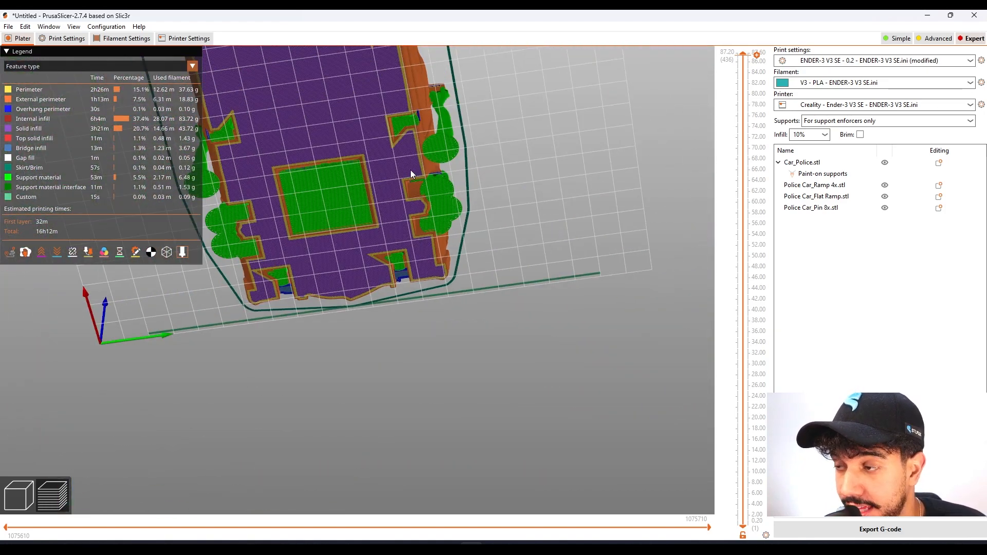
{"action": "scroll", "coordinate": [401, 170], "scroll_direction": "down", "scroll_amount": 5}
{"action": "left_click_drag", "start_coordinate": [386, 149], "coordinate": [483, 265]}
{"action": "middle_click_drag", "start_coordinate": [438, 265], "coordinate": [425, 170]}
{"action": "scroll", "coordinate": [445, 324], "scroll_direction": "up", "scroll_amount": 7}
{"action": "scroll", "coordinate": [385, 125], "scroll_direction": "up", "scroll_amount": 9}
{"action": "middle_click_drag", "start_coordinate": [401, 77], "coordinate": [411, 344]}
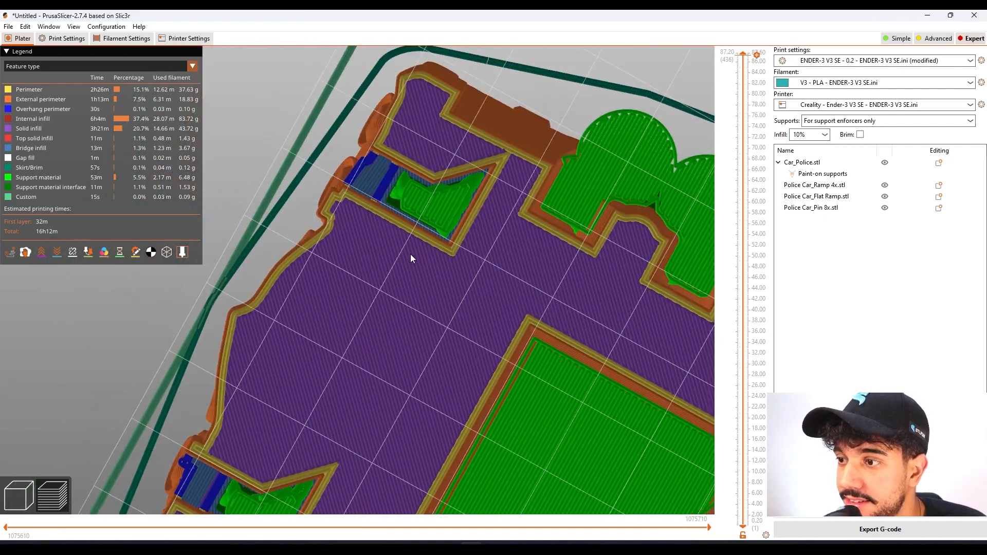
{"action": "scroll", "coordinate": [383, 183], "scroll_direction": "down", "scroll_amount": 2}
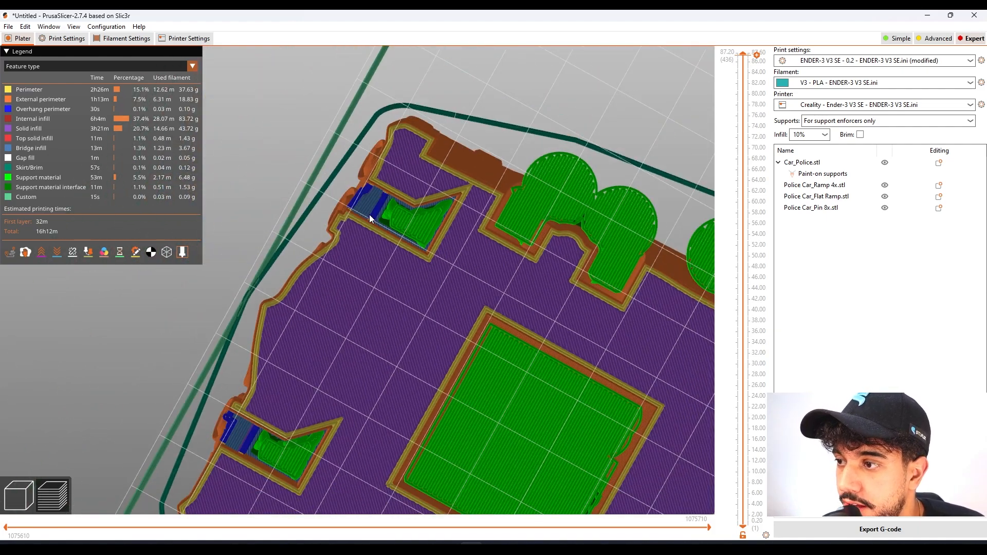
{"action": "scroll", "coordinate": [372, 212], "scroll_direction": "down", "scroll_amount": 5}
Reopen support painting on the car and extend the enforced areas over both front bumper cutouts out to the bumper edge.
{"action": "left_click", "coordinate": [23, 494]}
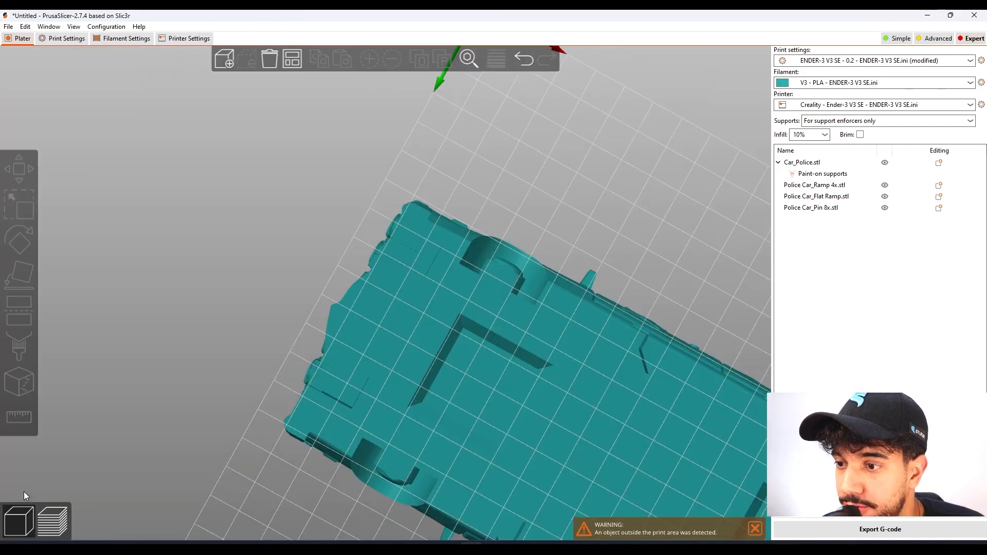
{"action": "left_click", "coordinate": [356, 326]}
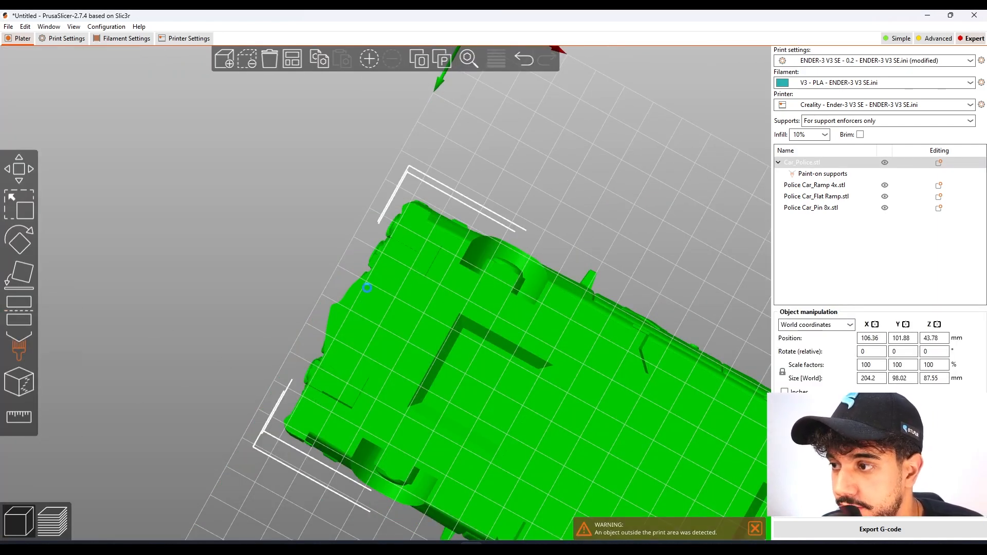
{"action": "key", "text": "l"}
{"action": "scroll", "coordinate": [408, 263], "scroll_direction": "up", "scroll_amount": 10}
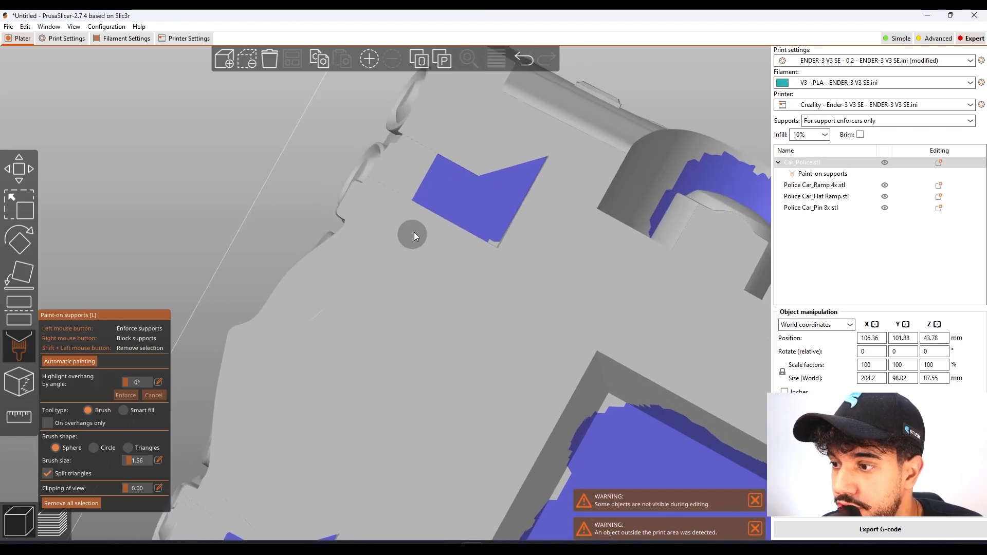
{"action": "left_click_drag", "start_coordinate": [402, 212], "coordinate": [399, 239]}
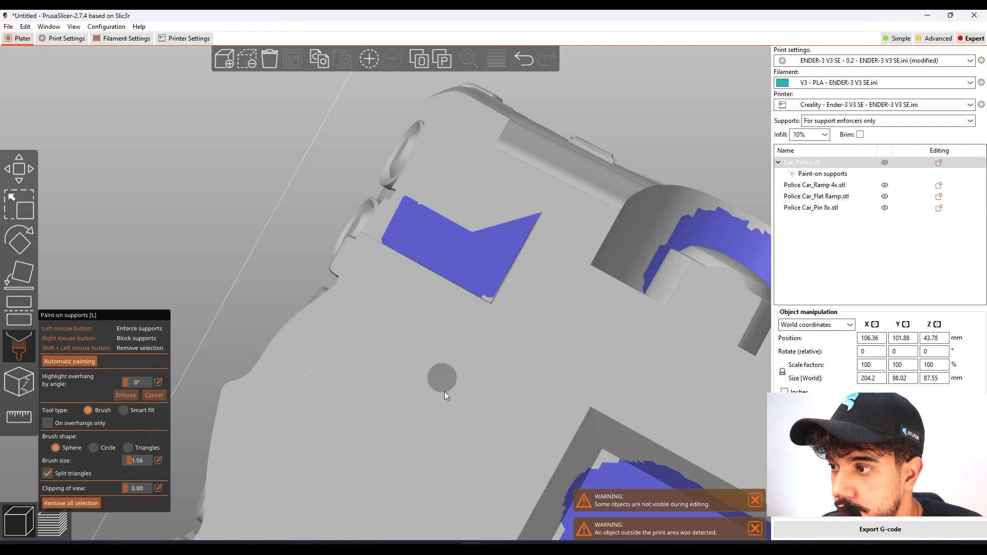
{"action": "middle_click_drag", "start_coordinate": [444, 391], "coordinate": [560, 193]}
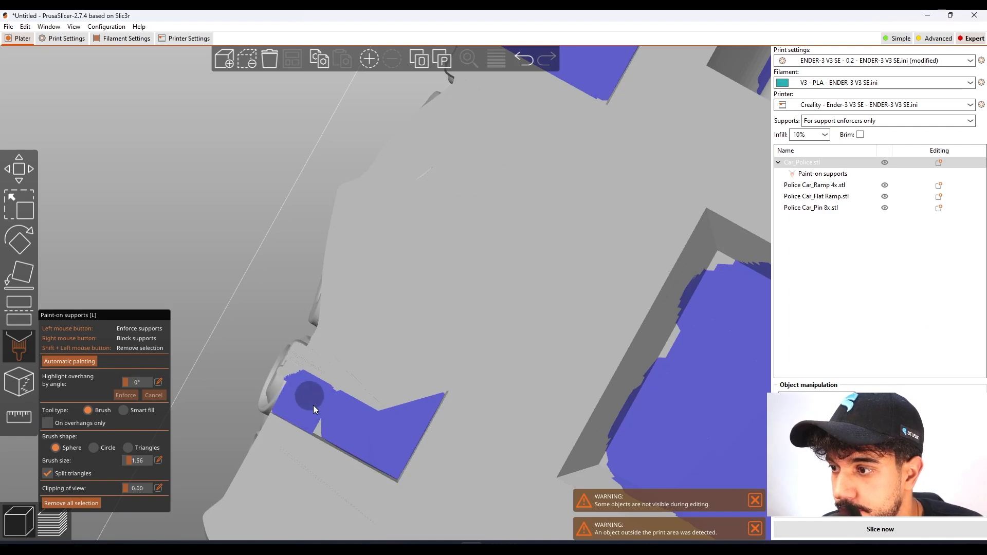
Extend the enforced support areas over the rear bumper cutouts on the car's underside and close support painting.
{"action": "scroll", "coordinate": [443, 395], "scroll_direction": "down", "scroll_amount": 7}
{"action": "middle_click_drag", "start_coordinate": [533, 357], "coordinate": [242, 257]}
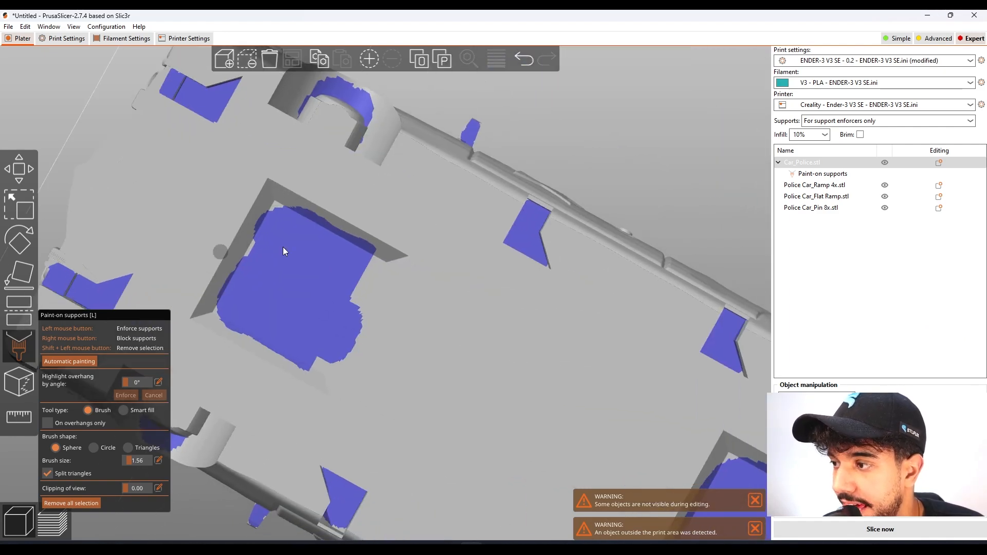
{"action": "scroll", "coordinate": [440, 273], "scroll_direction": "down", "scroll_amount": 3}
{"action": "middle_click_drag", "start_coordinate": [584, 331], "coordinate": [435, 95]}
{"action": "scroll", "coordinate": [523, 218], "scroll_direction": "up", "scroll_amount": 2}
{"action": "middle_click_drag", "start_coordinate": [692, 354], "coordinate": [364, 141]}
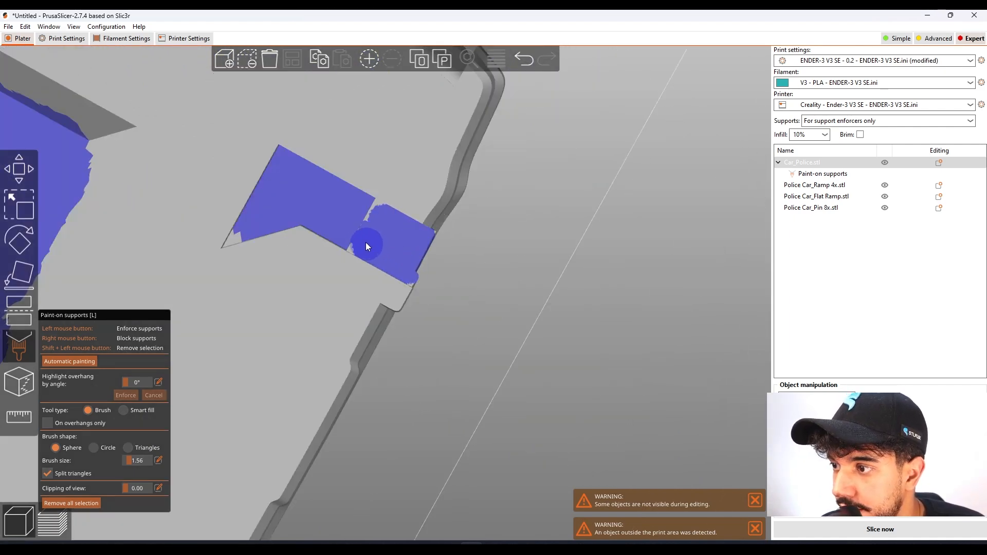
{"action": "scroll", "coordinate": [368, 237], "scroll_direction": "down", "scroll_amount": 6}
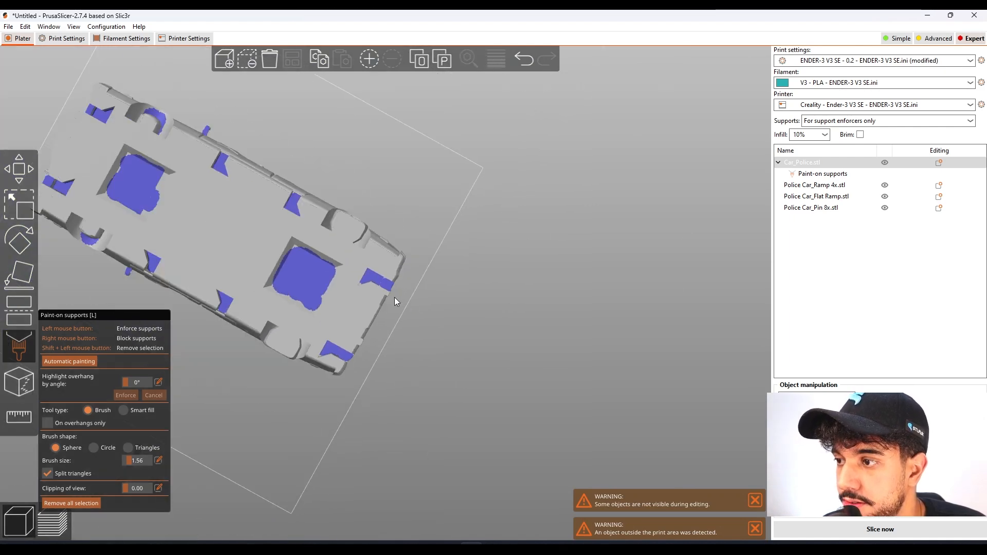
{"action": "left_click", "coordinate": [10, 345]}
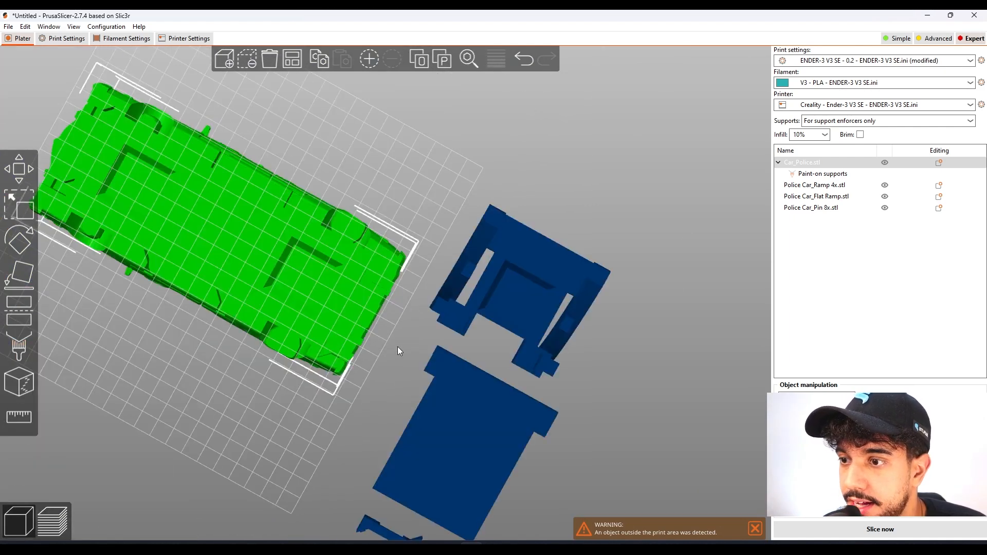
Reslice the car with the extended supports and examine the supports under the mirrors and wheel arches.
{"action": "scroll", "coordinate": [396, 268], "scroll_direction": "down", "scroll_amount": 2}
{"action": "mouse_move", "coordinate": [394, 187]}
{"action": "left_mouse_down"}
{"action": "mouse_move", "coordinate": [404, 282]}
{"action": "mouse_move", "coordinate": [473, 274]}
{"action": "mouse_move", "coordinate": [534, 335]}
{"action": "mouse_move", "coordinate": [288, 379]}
{"action": "left_mouse_up"}
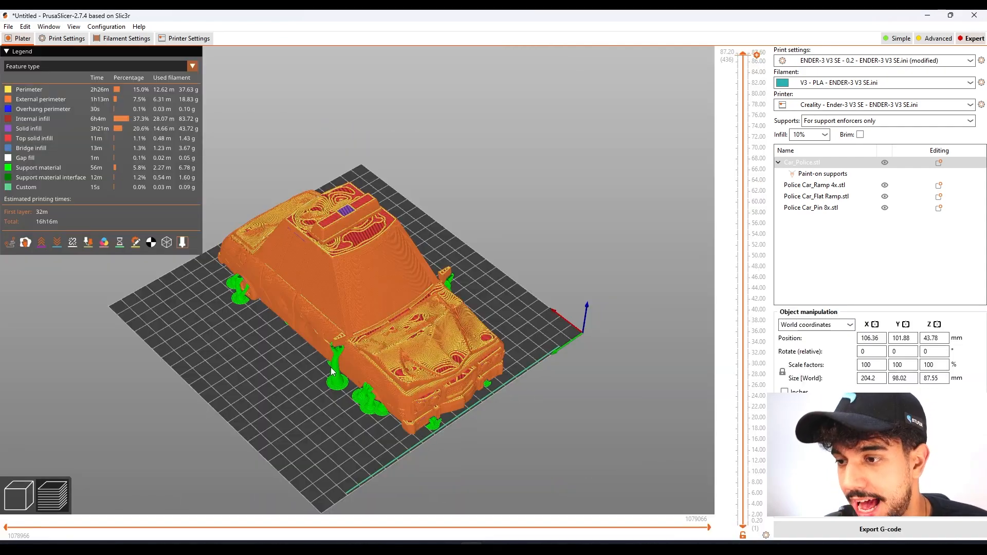
{"action": "scroll", "coordinate": [342, 371], "scroll_direction": "up", "scroll_amount": 2}
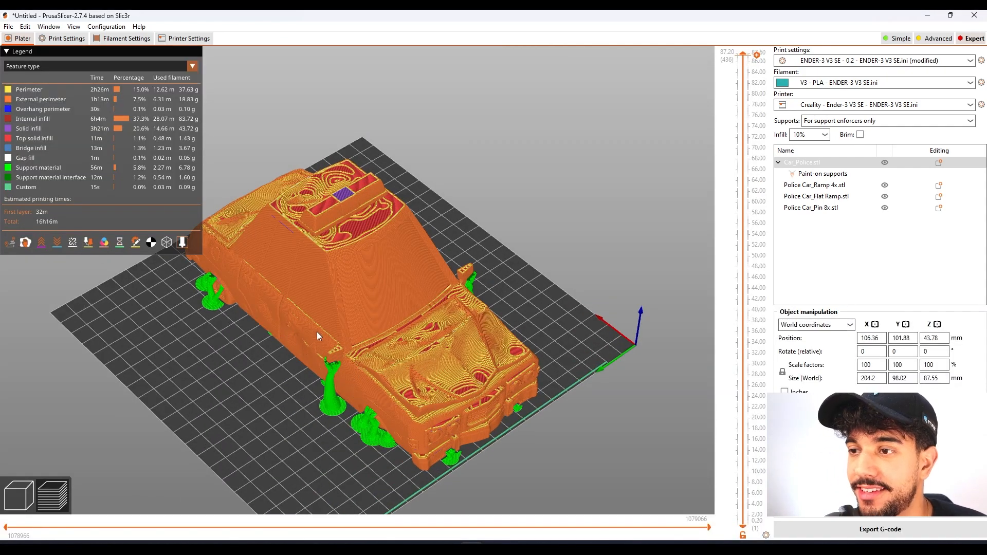
{"action": "left_click_drag", "start_coordinate": [339, 393], "coordinate": [524, 396]}
Step through the lower and middle layers of the sliced car, checking the supports inside the cutouts and the internal infill.
{"action": "left_click_drag", "start_coordinate": [743, 54], "coordinate": [743, 524]}
{"action": "left_click_drag", "start_coordinate": [808, 538], "coordinate": [809, 467]}
{"action": "scroll", "coordinate": [348, 331], "scroll_direction": "up", "scroll_amount": 2}
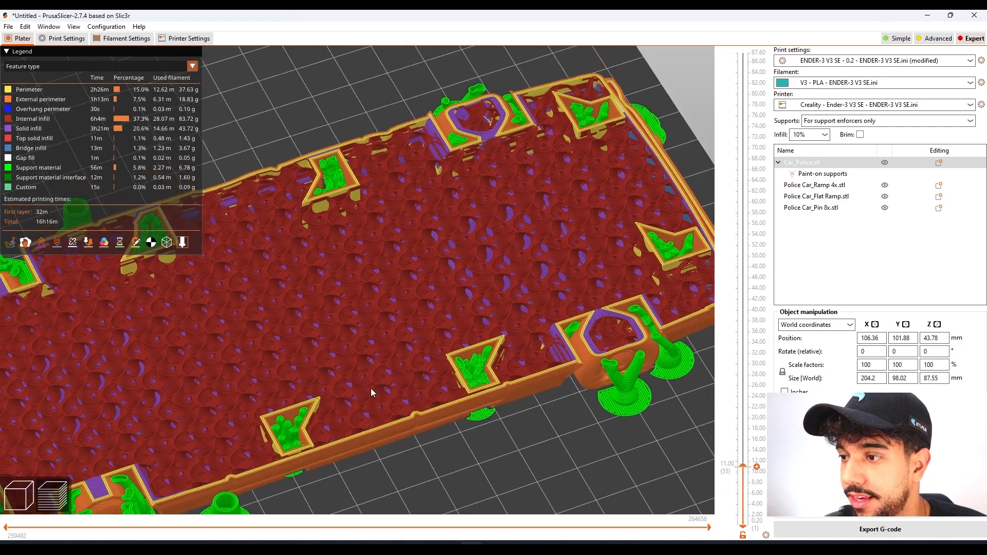
{"action": "left_click_drag", "start_coordinate": [746, 467], "coordinate": [739, 346]}
{"action": "left_click_drag", "start_coordinate": [720, 309], "coordinate": [708, 339]}
{"action": "scroll", "coordinate": [222, 456], "scroll_direction": "up", "scroll_amount": 2}
{"action": "middle_click_drag", "start_coordinate": [221, 456], "coordinate": [473, 203]}
{"action": "scroll", "coordinate": [378, 297], "scroll_direction": "down", "scroll_amount": 6}
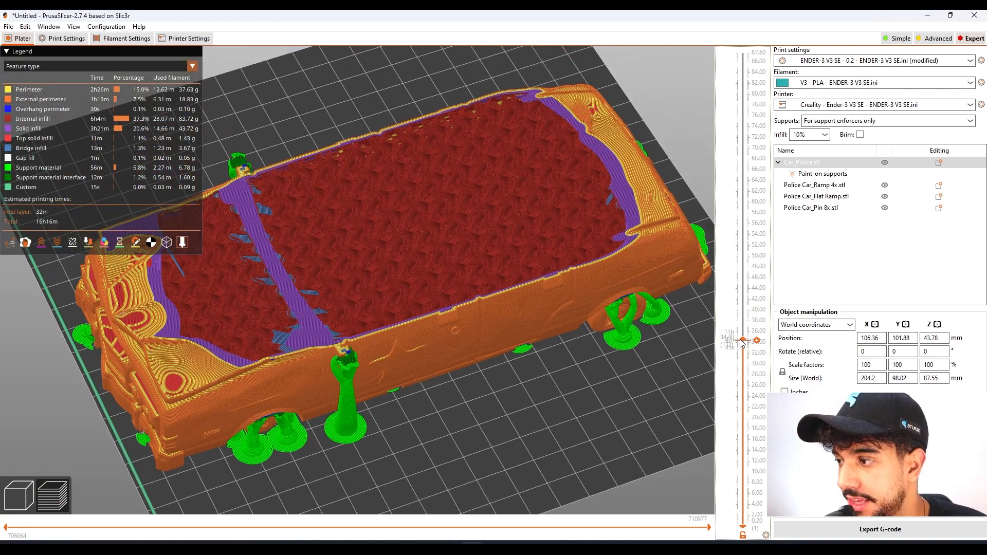
Restore the full layer range and review the complete sliced car on the bed.
{"action": "left_click_drag", "start_coordinate": [742, 344], "coordinate": [743, 52]}
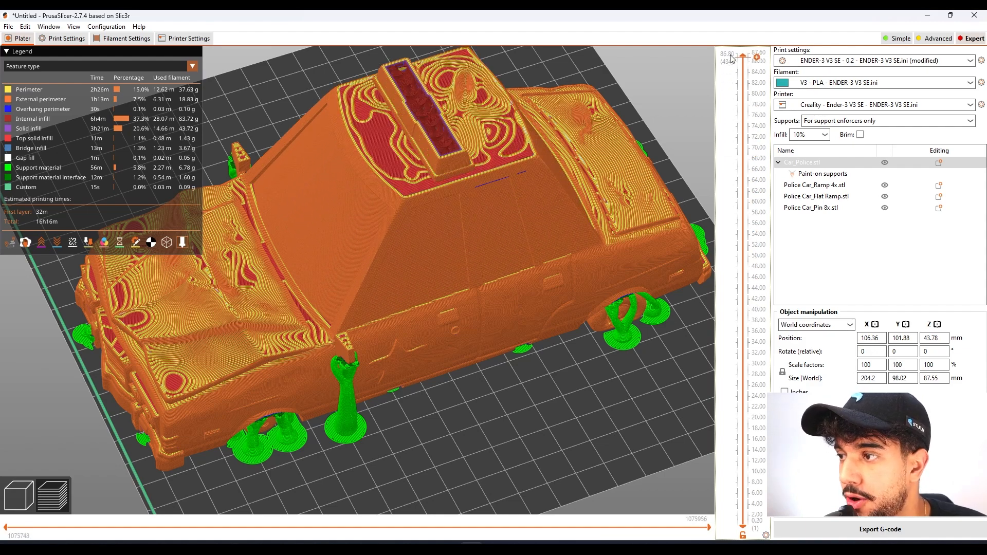
{"action": "left_click_drag", "start_coordinate": [463, 344], "coordinate": [546, 343]}
{"action": "scroll", "coordinate": [470, 366], "scroll_direction": "down", "scroll_amount": 5}
{"action": "middle_click_drag", "start_coordinate": [470, 366], "coordinate": [543, 393]}
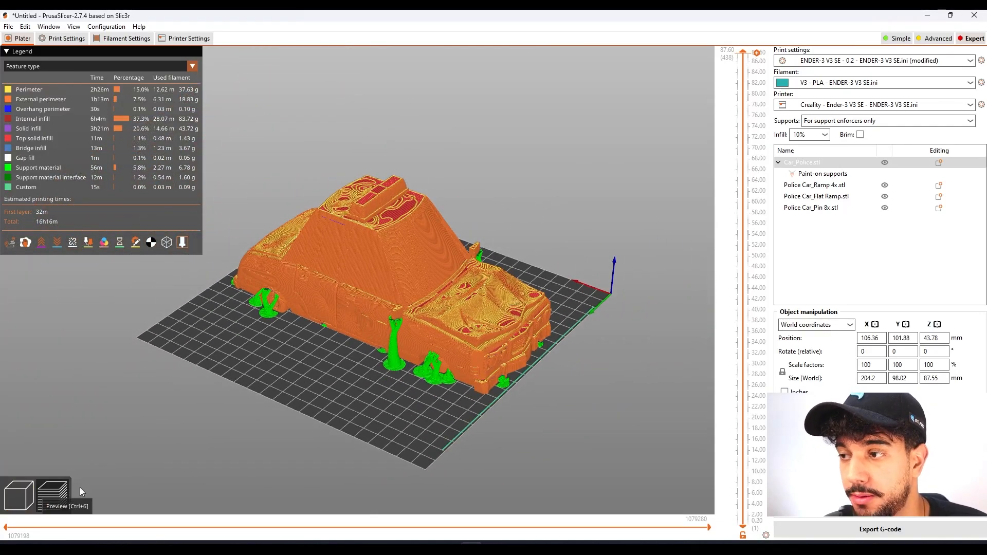
Return to the build plate, place the ramp, flat ramp and pin on the bed in place of the car, and select the pin.
{"action": "left_click", "coordinate": [23, 492]}
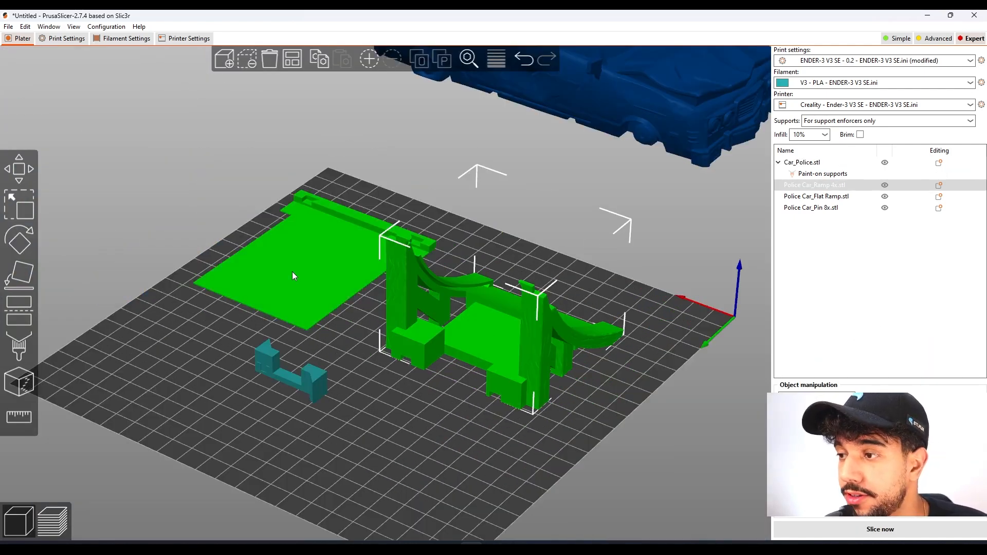
{"action": "left_click", "coordinate": [287, 286]}
{"action": "scroll", "coordinate": [290, 284], "scroll_direction": "up", "scroll_amount": 3}
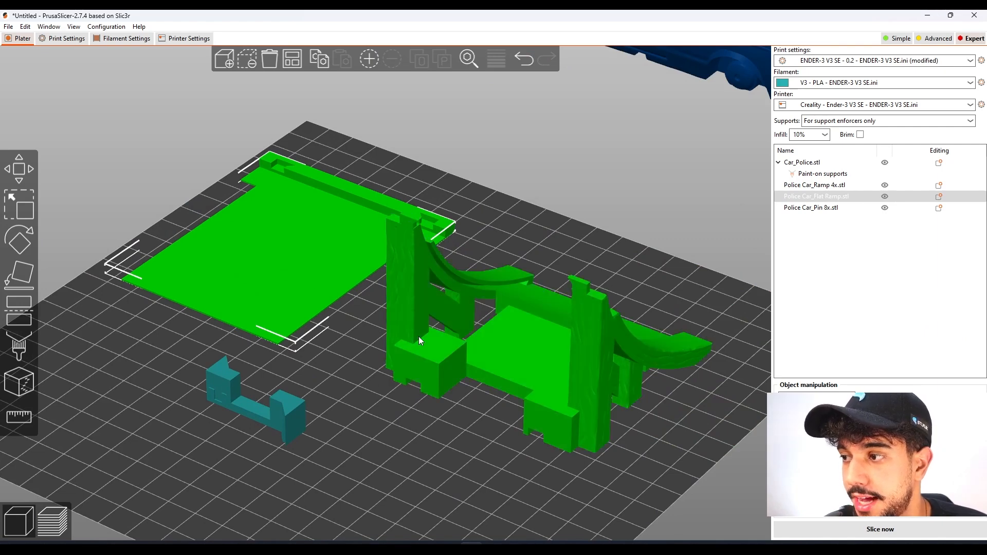
{"action": "left_click", "coordinate": [284, 401]}
{"action": "scroll", "coordinate": [309, 397], "scroll_direction": "down", "scroll_amount": 5}
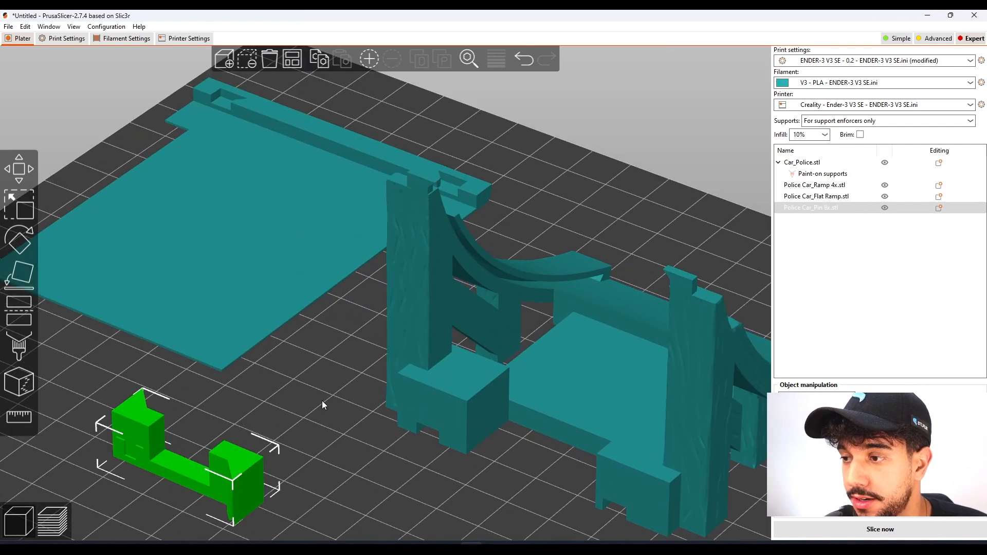
Review the ramp, flat ramp and pin one by one on the build plate.
{"action": "scroll", "coordinate": [360, 371], "scroll_direction": "up", "scroll_amount": 2}
{"action": "left_click", "coordinate": [475, 319]}
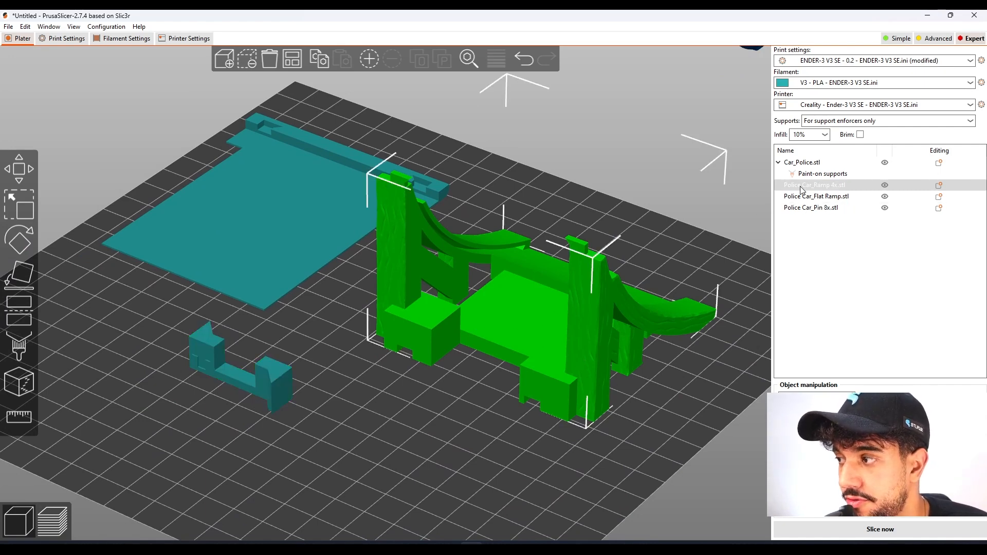
{"action": "left_click", "coordinate": [271, 225]}
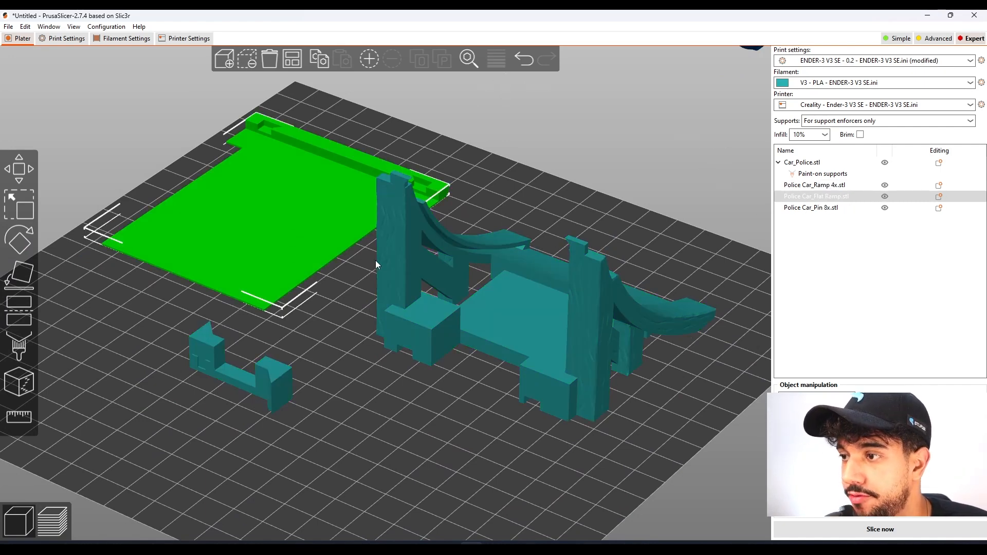
{"action": "left_click", "coordinate": [462, 290]}
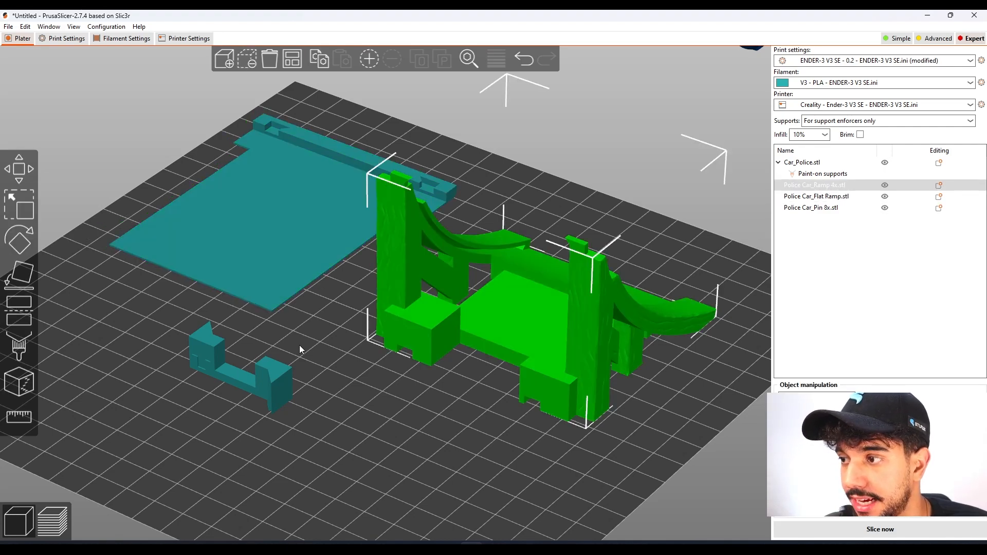
{"action": "left_click", "coordinate": [273, 381]}
{"action": "left_click_drag", "start_coordinate": [295, 385], "coordinate": [455, 386]}
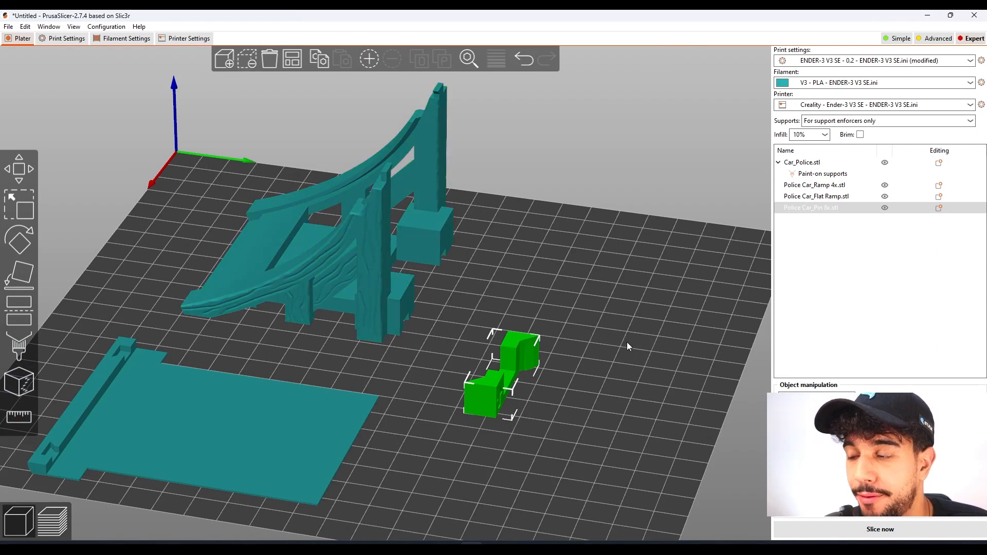
Disable support material generation in the print settings and return to the build plate.
{"action": "left_click", "coordinate": [350, 307]}
{"action": "left_click_drag", "start_coordinate": [573, 387], "coordinate": [117, 72]}
{"action": "left_click", "coordinate": [66, 38]}
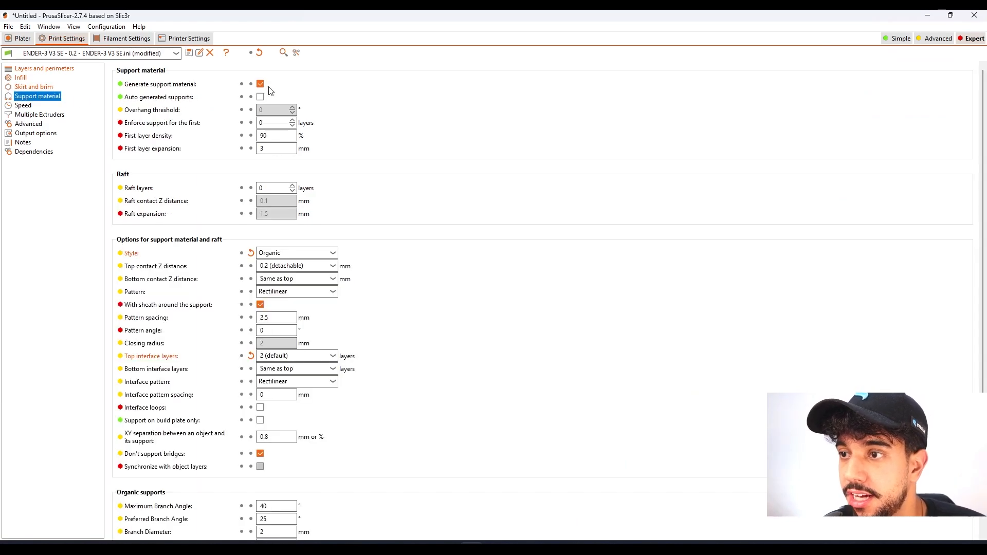
{"action": "left_click", "coordinate": [260, 84]}
{"action": "left_click", "coordinate": [23, 40]}
Examine the ramp's overhangs and the flat ramp from below, above and the side to judge whether they need supports.
{"action": "left_click_drag", "start_coordinate": [492, 363], "coordinate": [524, 313]}
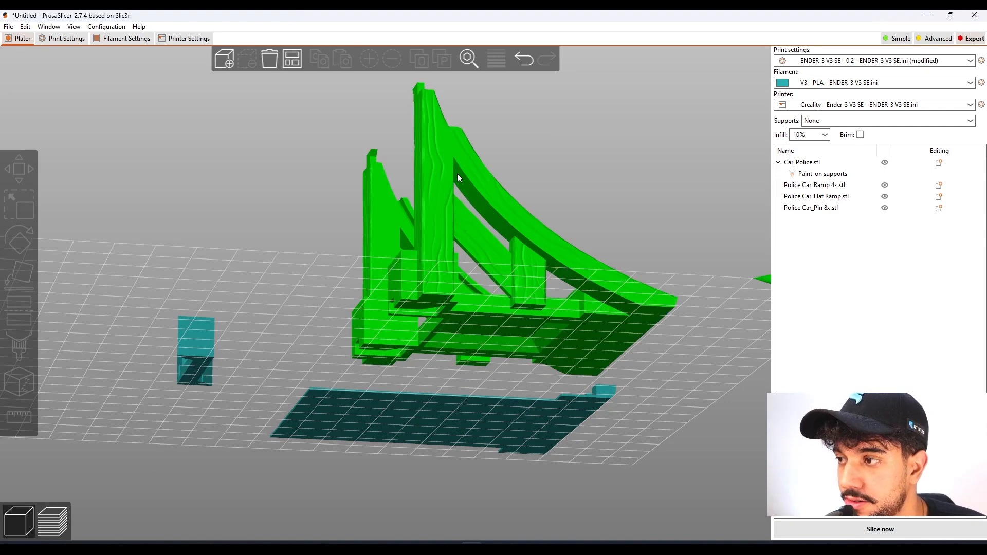
{"action": "left_click_drag", "start_coordinate": [701, 333], "coordinate": [233, 253]}
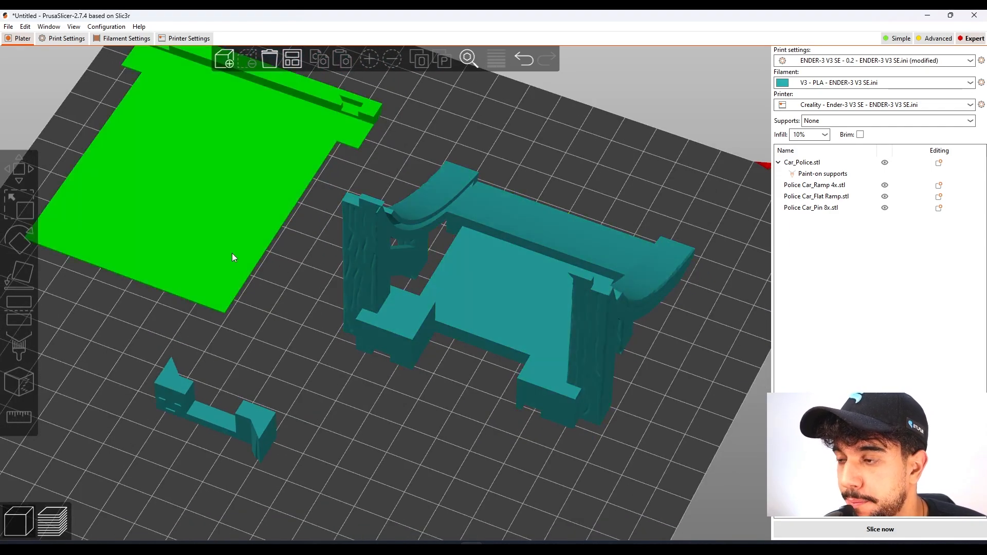
{"action": "left_click", "coordinate": [234, 257]}
{"action": "scroll", "coordinate": [266, 304], "scroll_direction": "up", "scroll_amount": 2}
{"action": "middle_click_drag", "start_coordinate": [267, 307], "coordinate": [336, 404]}
{"action": "scroll", "coordinate": [297, 237], "scroll_direction": "down", "scroll_amount": 2}
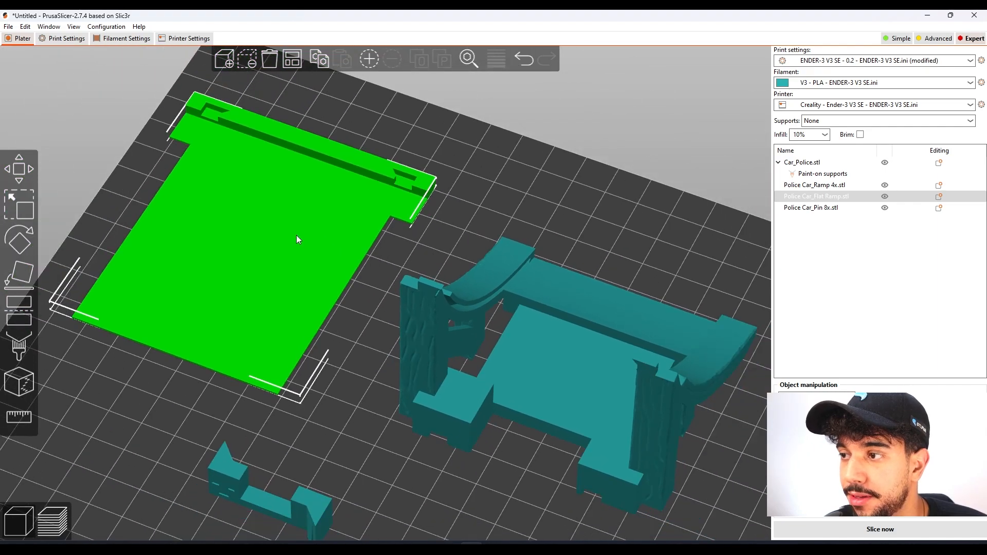
{"action": "left_click_drag", "start_coordinate": [369, 341], "coordinate": [350, 257]}
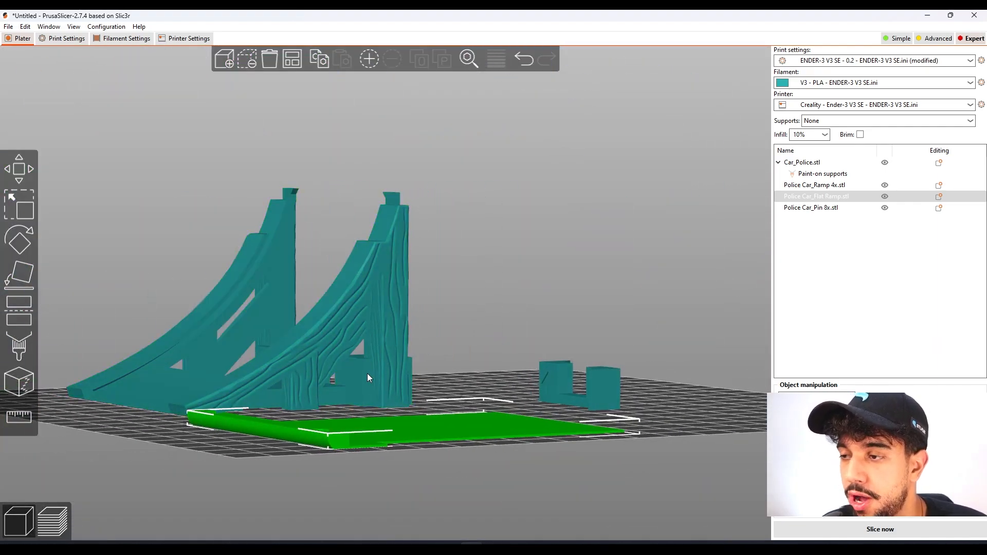
{"action": "left_click_drag", "start_coordinate": [659, 430], "coordinate": [660, 447]}
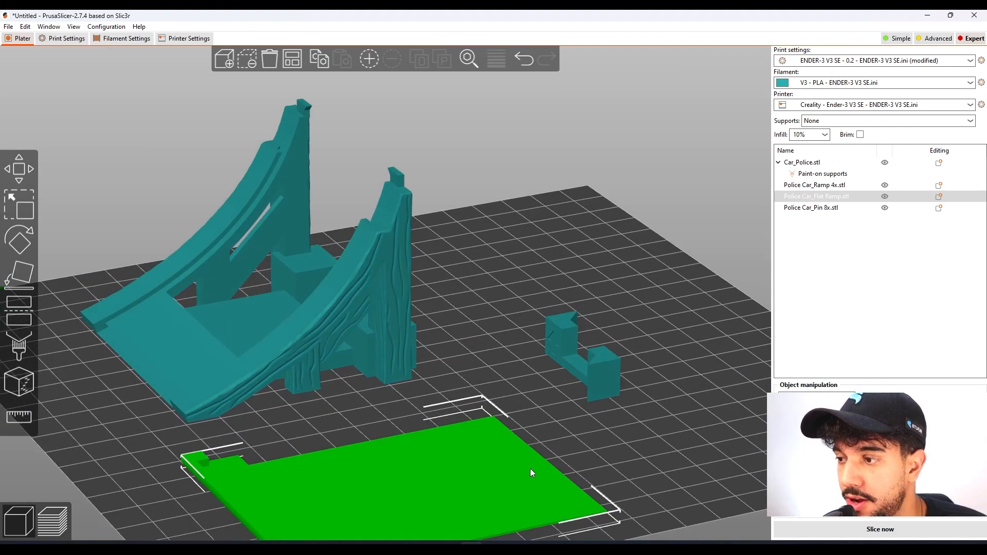
Shift the flat ramp slightly on the bed and slice the ramp, flat ramp and pin without supports.
{"action": "scroll", "coordinate": [557, 464], "scroll_direction": "down", "scroll_amount": 5}
{"action": "left_click_drag", "start_coordinate": [557, 464], "coordinate": [566, 339]}
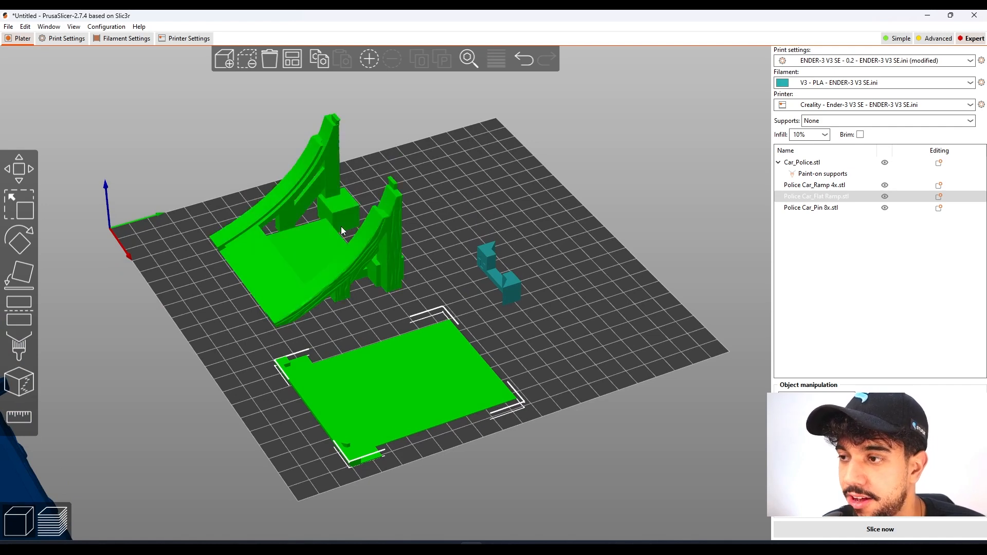
{"action": "mouse_move", "coordinate": [412, 423]}
{"action": "left_mouse_down"}
{"action": "mouse_move", "coordinate": [379, 441]}
{"action": "mouse_move", "coordinate": [398, 425]}
{"action": "left_mouse_up"}
{"action": "left_click", "coordinate": [683, 473]}
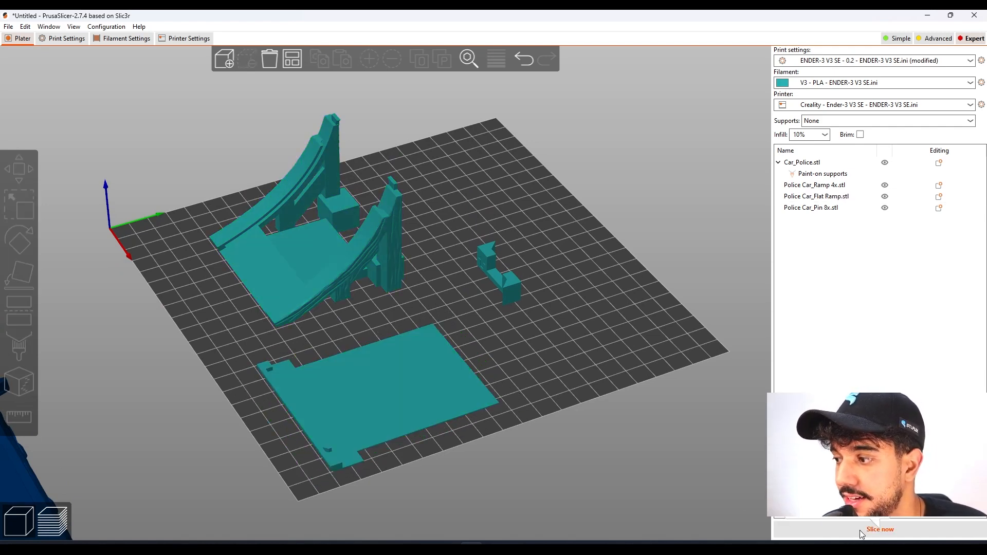
{"action": "scroll", "coordinate": [548, 371], "scroll_direction": "up", "scroll_amount": 5}
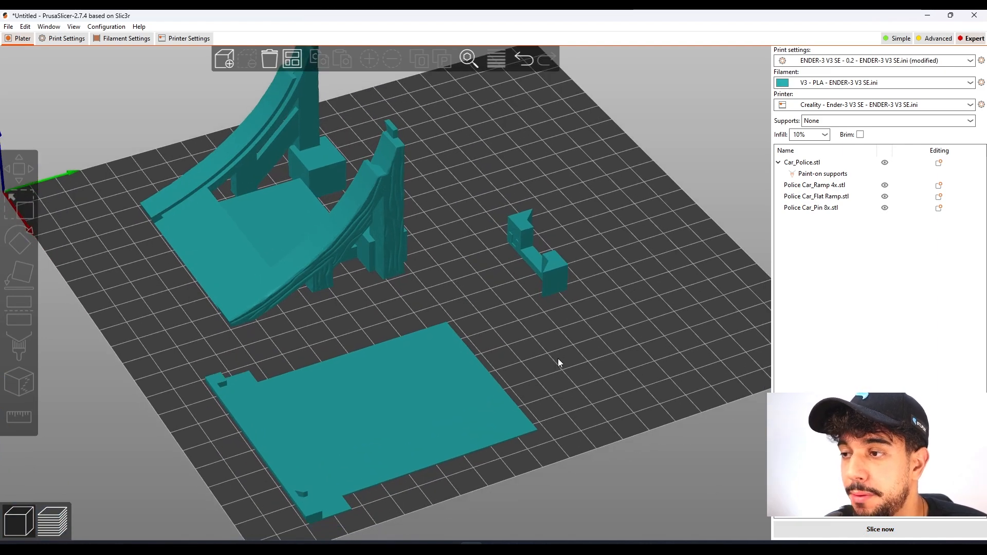
{"action": "scroll", "coordinate": [557, 353], "scroll_direction": "down", "scroll_amount": 2}
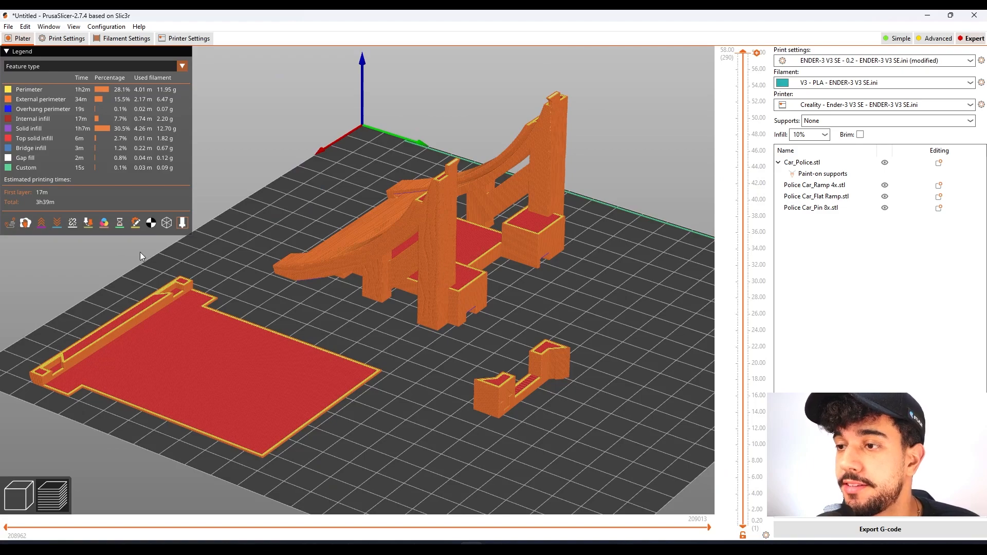
Inspect the sliced ramp's overhang and bridge areas from below, review all three parts from above, and return to the 3D editor view.
{"action": "left_click_drag", "start_coordinate": [520, 248], "coordinate": [513, 268]}
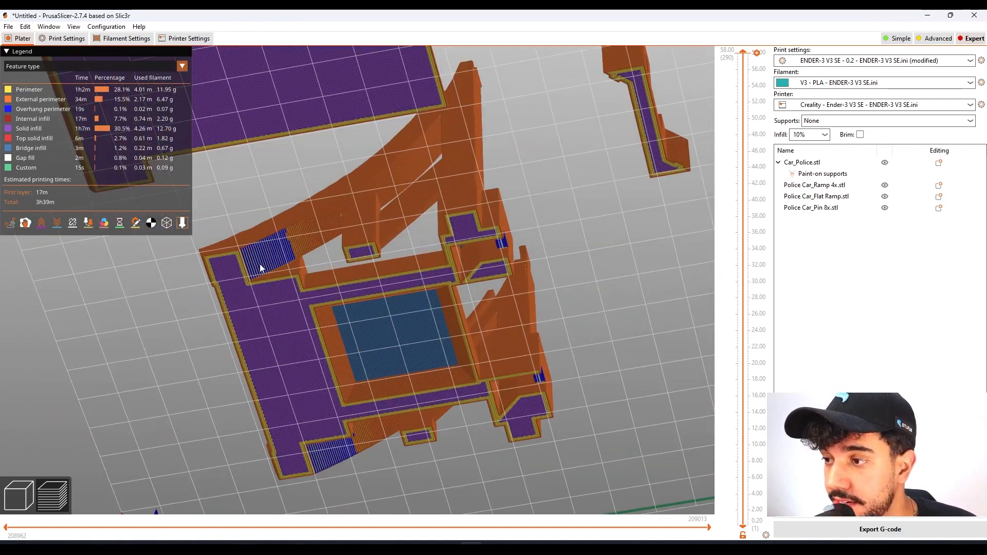
{"action": "left_click_drag", "start_coordinate": [613, 376], "coordinate": [605, 236]}
{"action": "left_click_drag", "start_coordinate": [604, 277], "coordinate": [599, 253]}
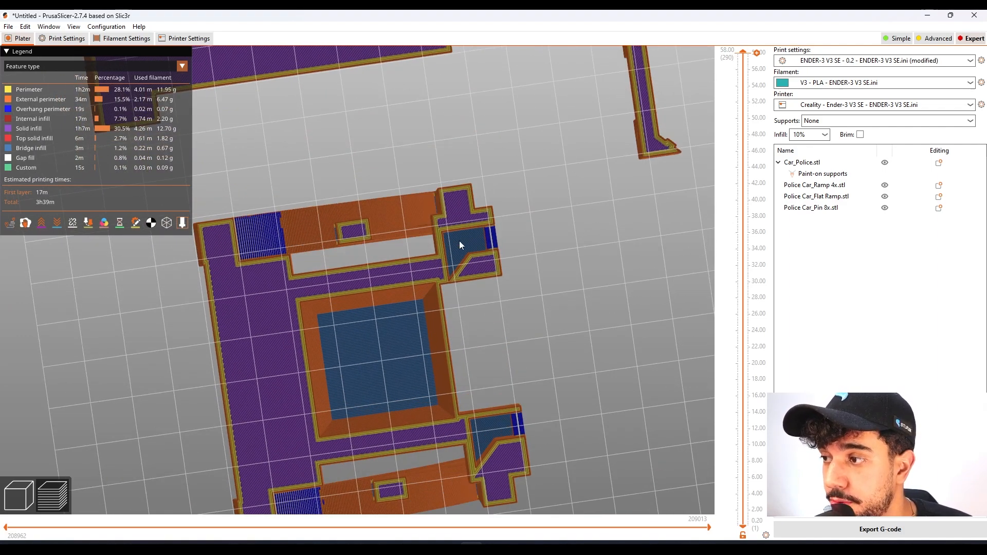
{"action": "scroll", "coordinate": [379, 258], "scroll_direction": "down", "scroll_amount": 2}
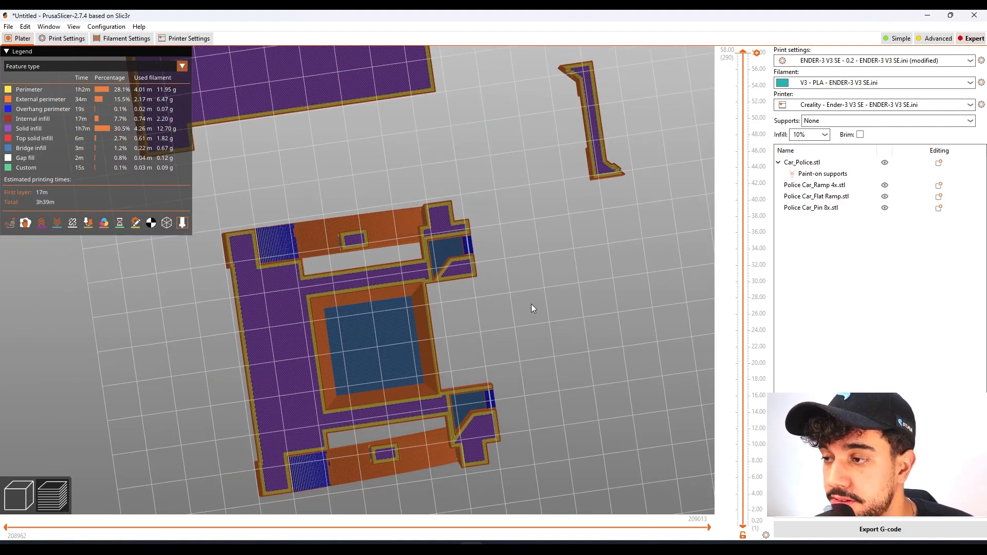
{"action": "mouse_move", "coordinate": [532, 304]}
{"action": "left_mouse_down"}
{"action": "mouse_move", "coordinate": [534, 229]}
{"action": "mouse_move", "coordinate": [565, 223]}
{"action": "mouse_move", "coordinate": [563, 292]}
{"action": "mouse_move", "coordinate": [541, 287]}
{"action": "left_mouse_up"}
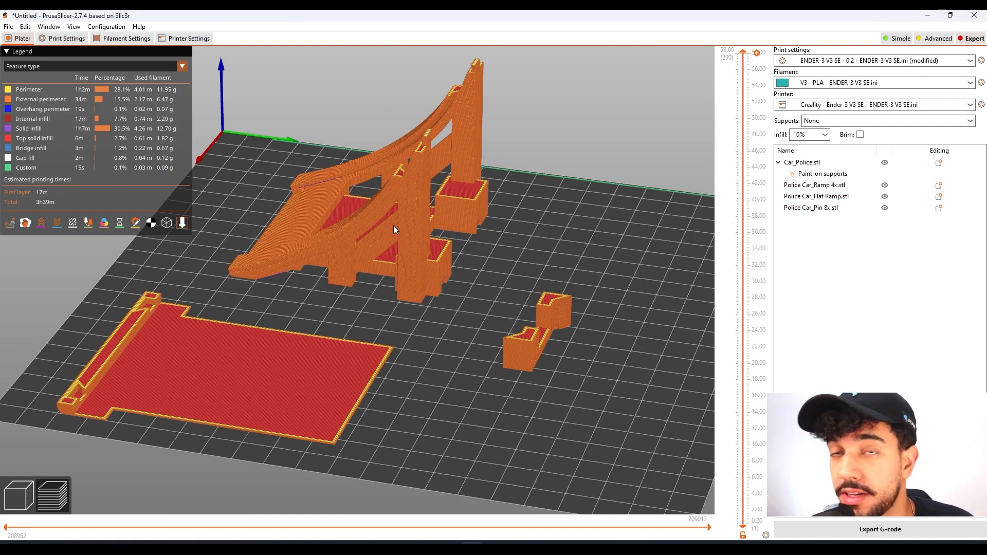
{"action": "left_click_drag", "start_coordinate": [400, 222], "coordinate": [540, 277]}
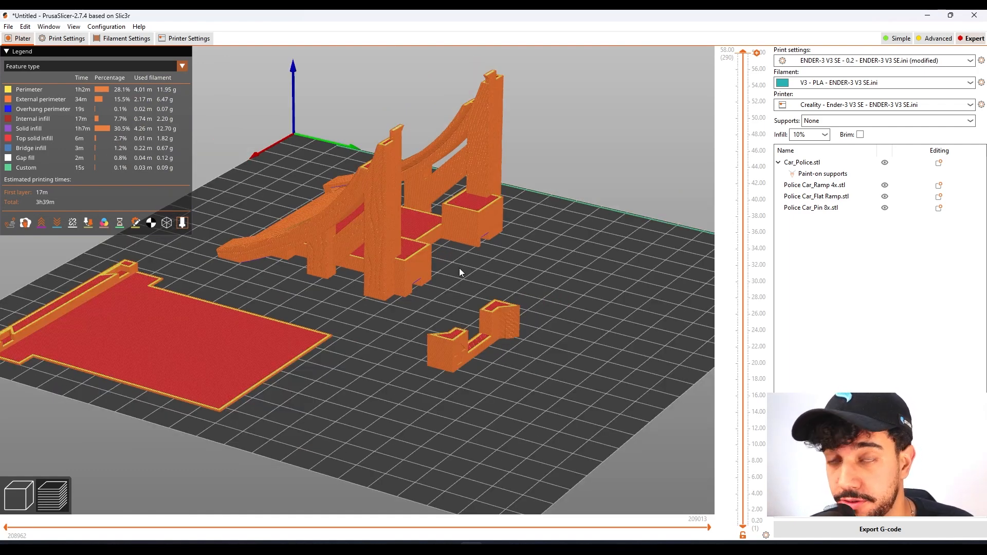
{"action": "mouse_move", "coordinate": [477, 304]}
{"action": "left_mouse_down"}
{"action": "mouse_move", "coordinate": [519, 298]}
{"action": "mouse_move", "coordinate": [474, 311]}
{"action": "left_mouse_up"}
{"action": "right_click_drag", "start_coordinate": [473, 311], "coordinate": [475, 262]}
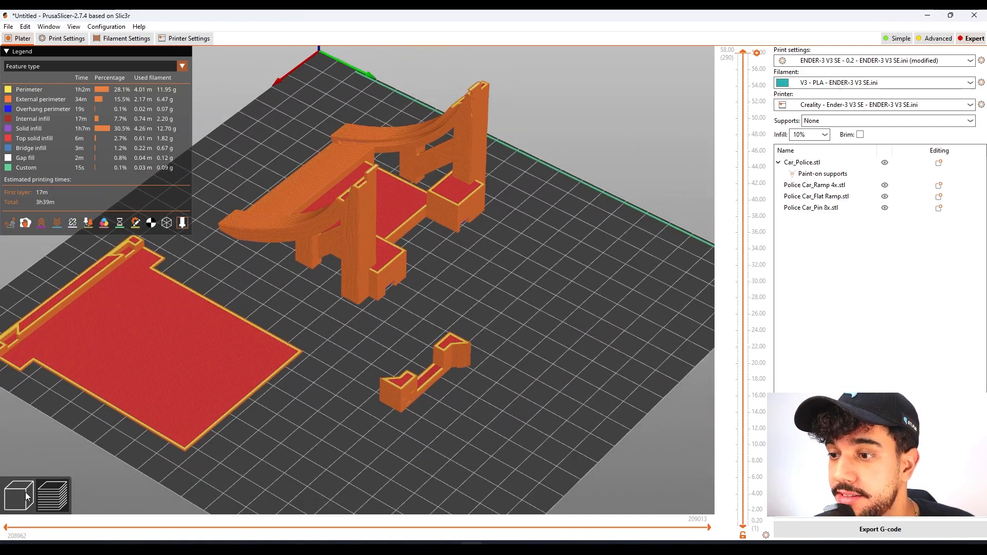
{"action": "left_click", "coordinate": [25, 493]}
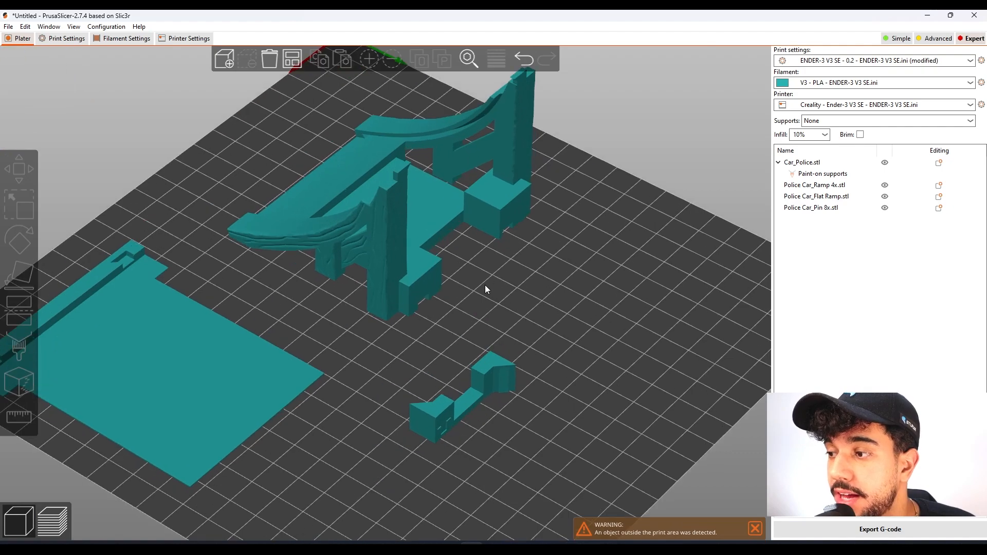
{"action": "right_click_drag", "start_coordinate": [485, 289], "coordinate": [590, 322]}
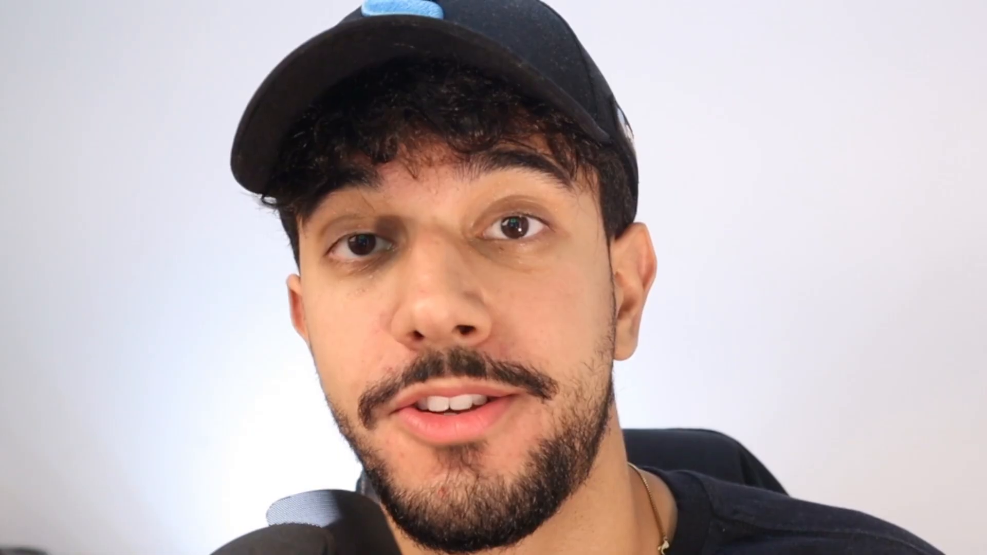